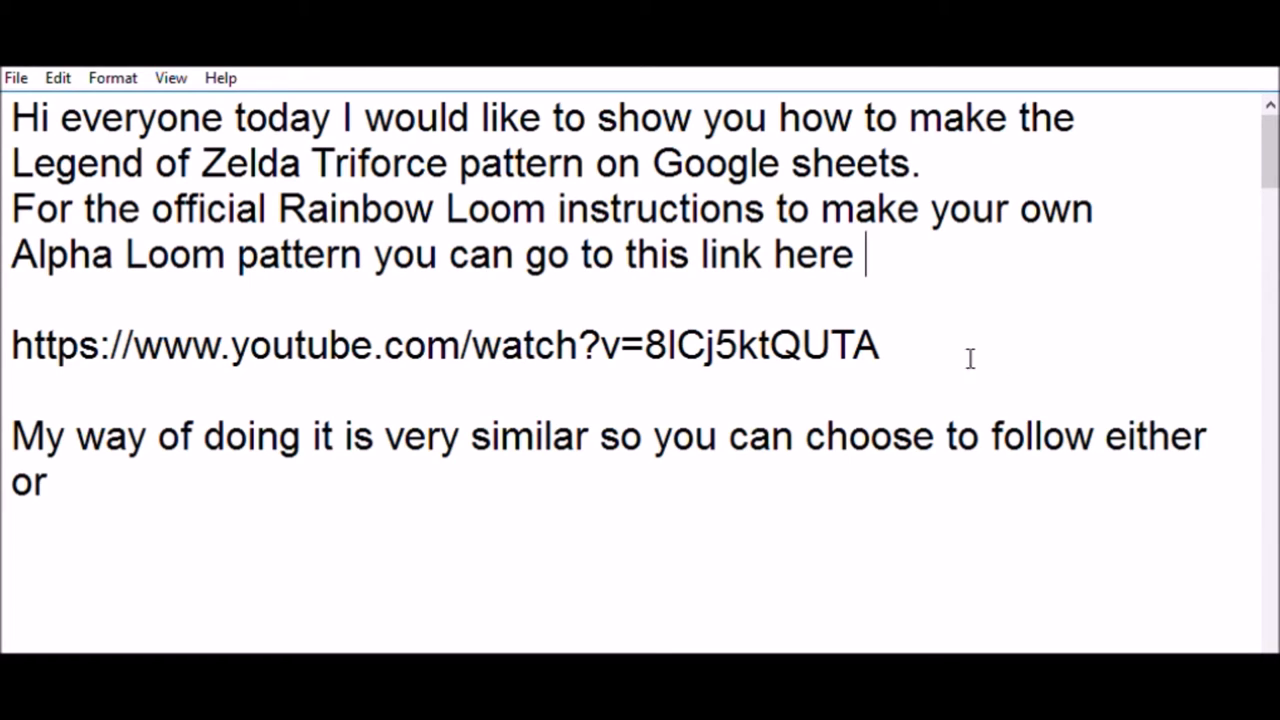
Select the YouTube instructions link line in the Notepad notes
mouse_move(895, 345)
mouse_down()
mouse_move(163, 305)
mouse_move(25, 318)
mouse_up()
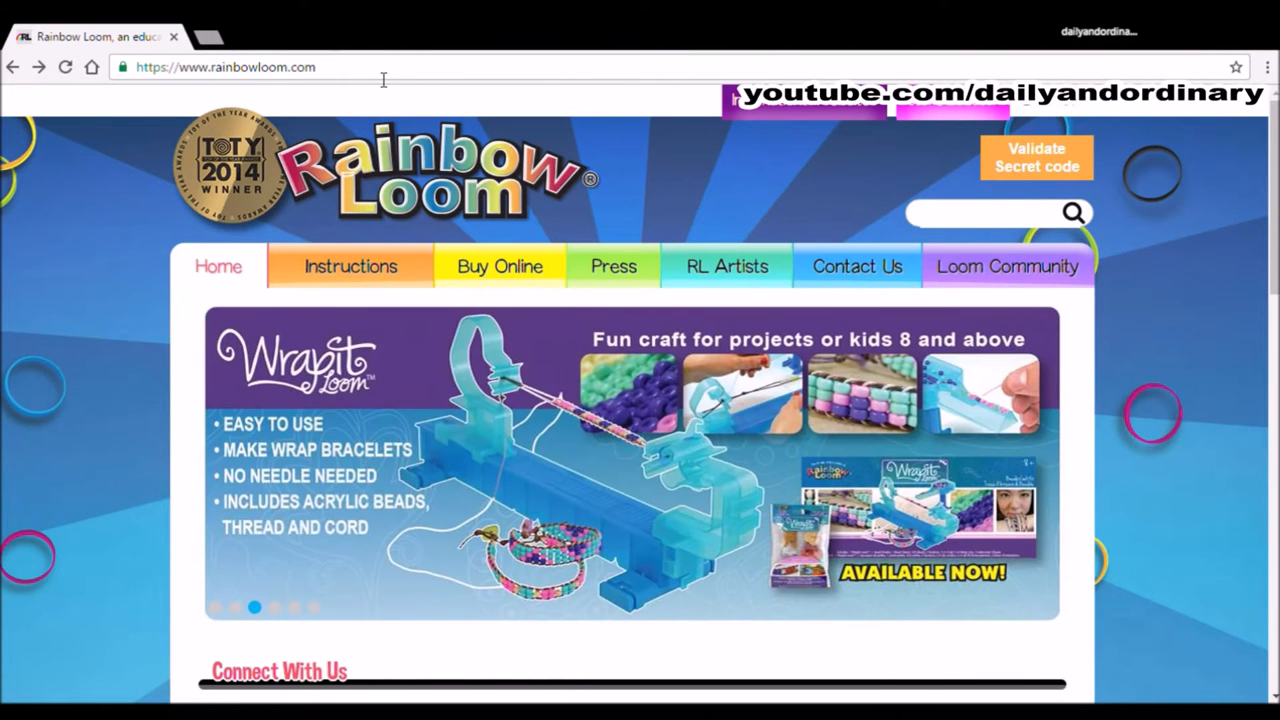
Navigate Instructions > Alpha Loom and view the BlankTemplate PDF
click(345, 272)
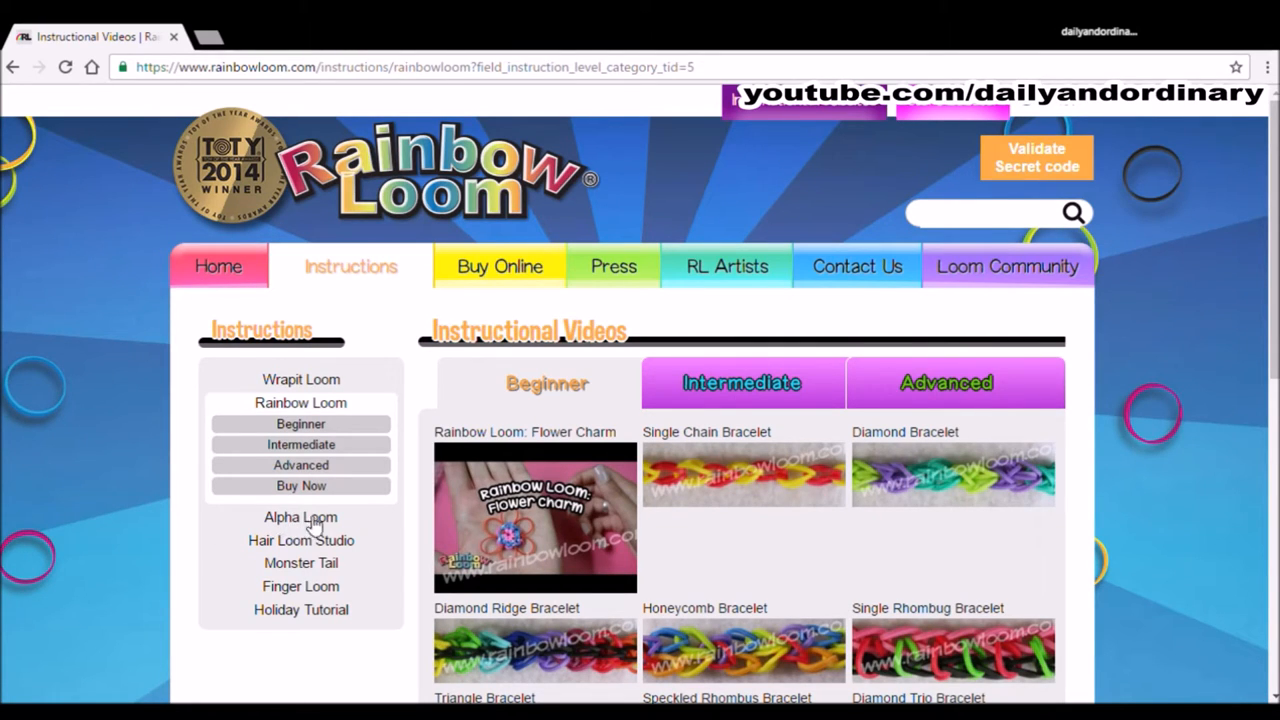
click(290, 519)
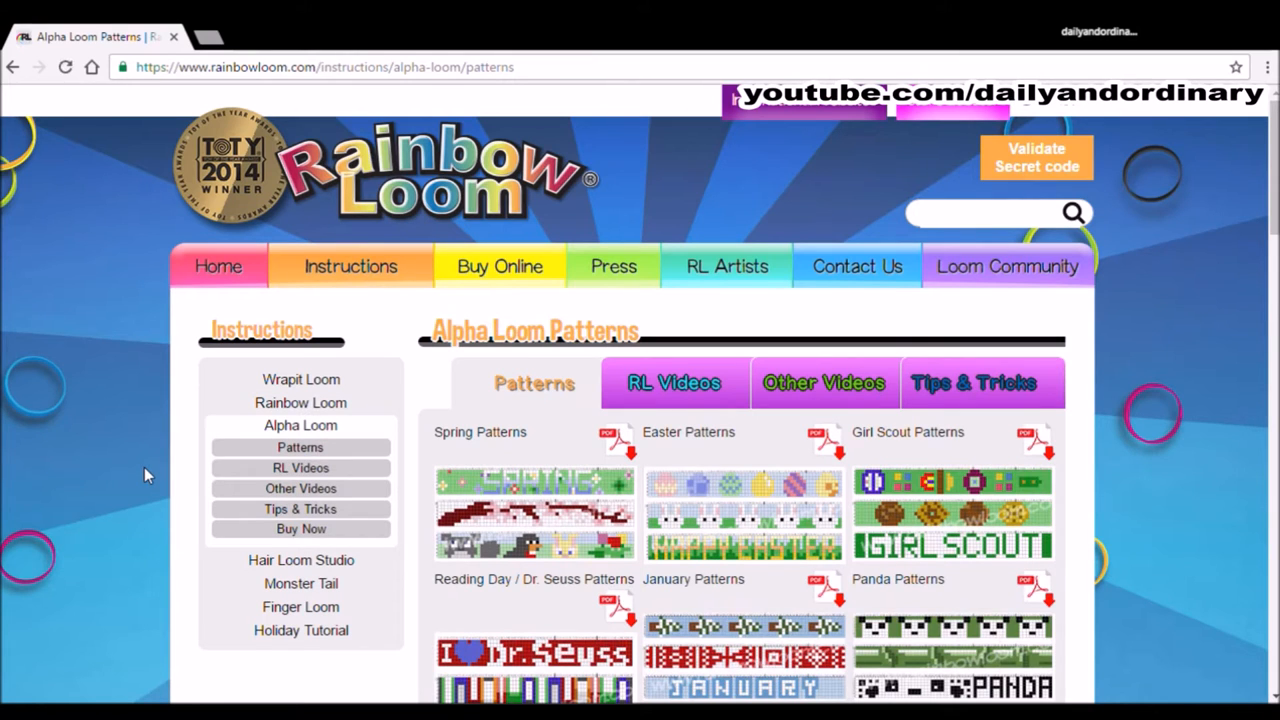
scroll(144, 467, down, 5)
scroll(144, 474, down, 3)
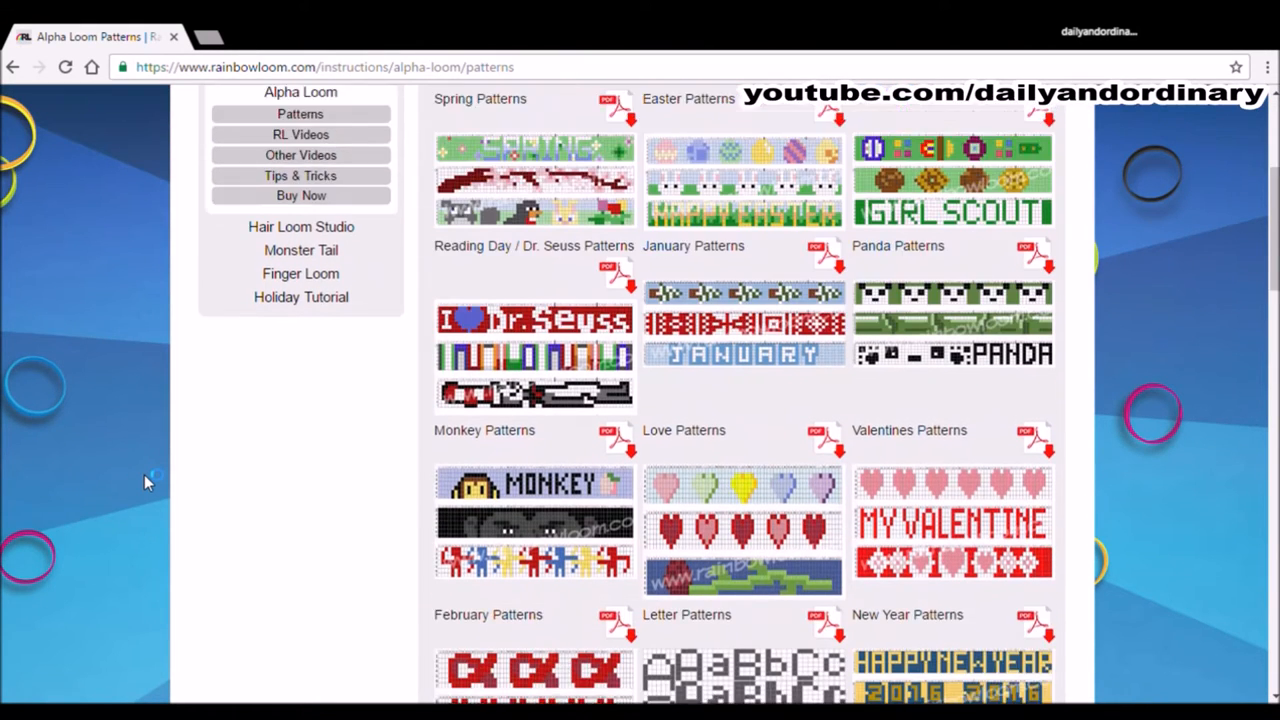
scroll(144, 474, down, 2)
scroll(144, 474, down, 1)
scroll(144, 474, down, 2)
scroll(144, 474, down, 2)
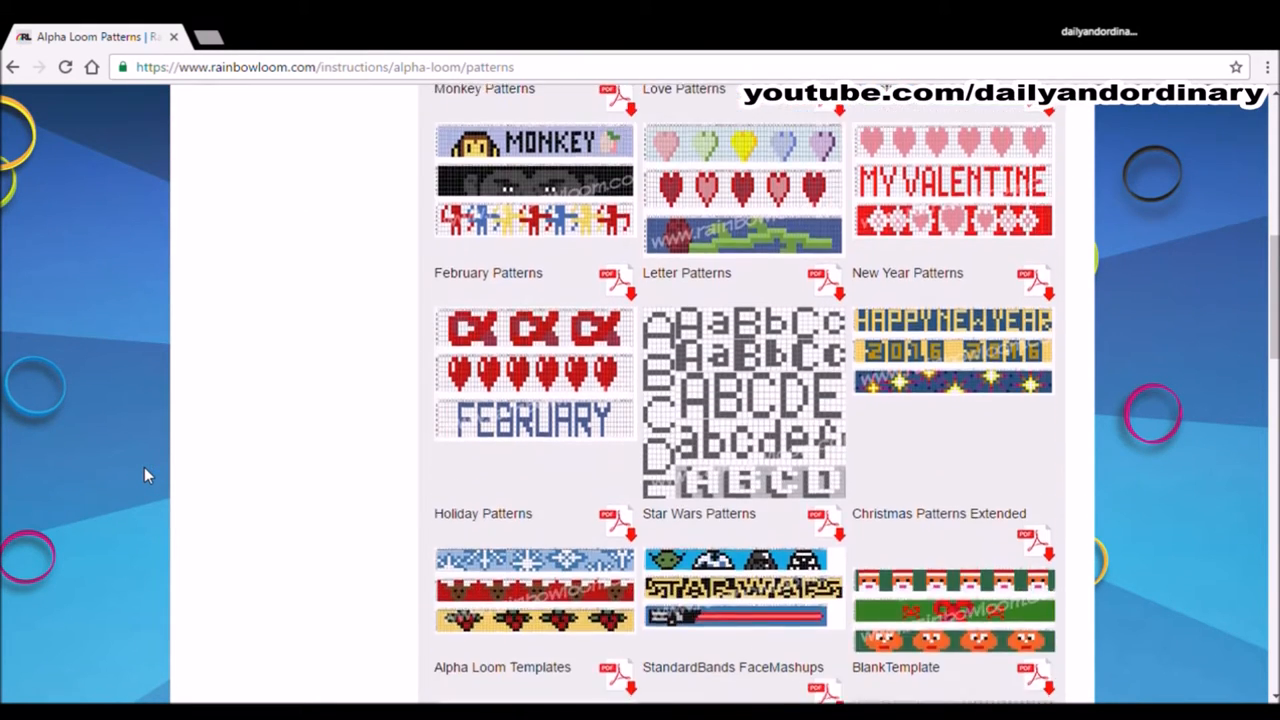
scroll(144, 474, down, 2)
scroll(144, 474, down, 1)
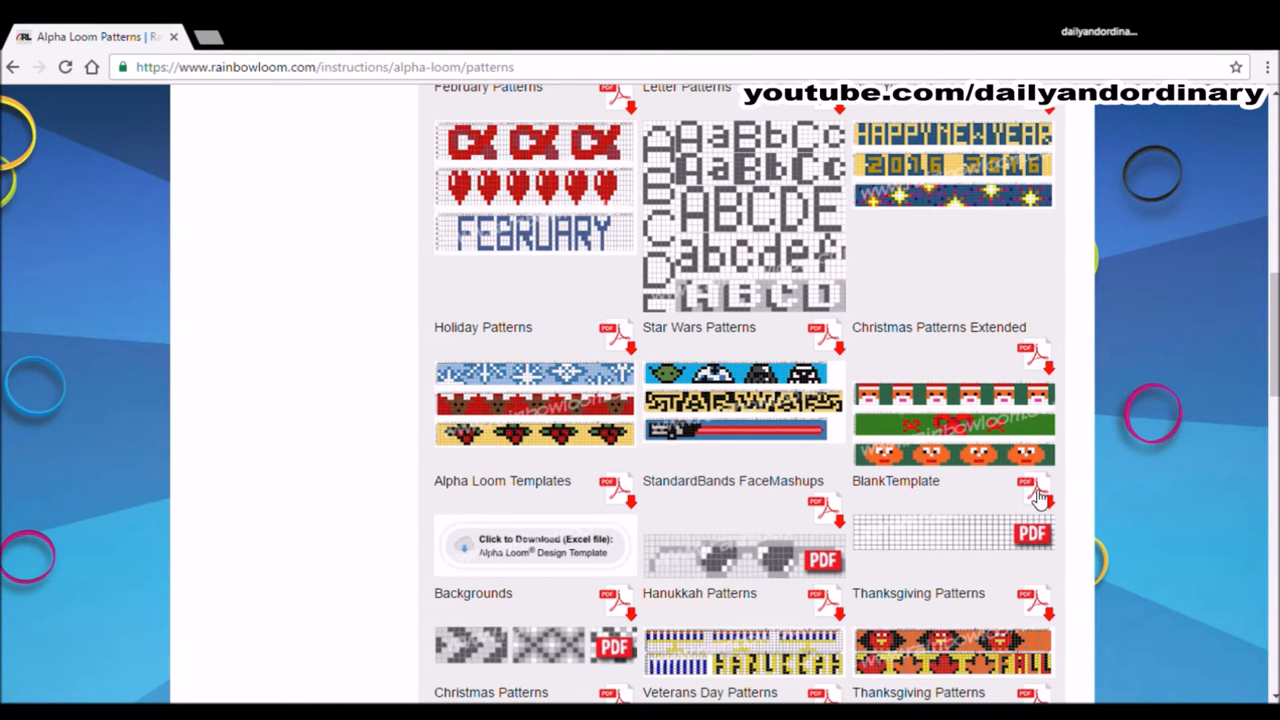
click(1040, 497)
Download the Alpha Loom Templates spreadsheet and edit it in Google Sheets
click(610, 495)
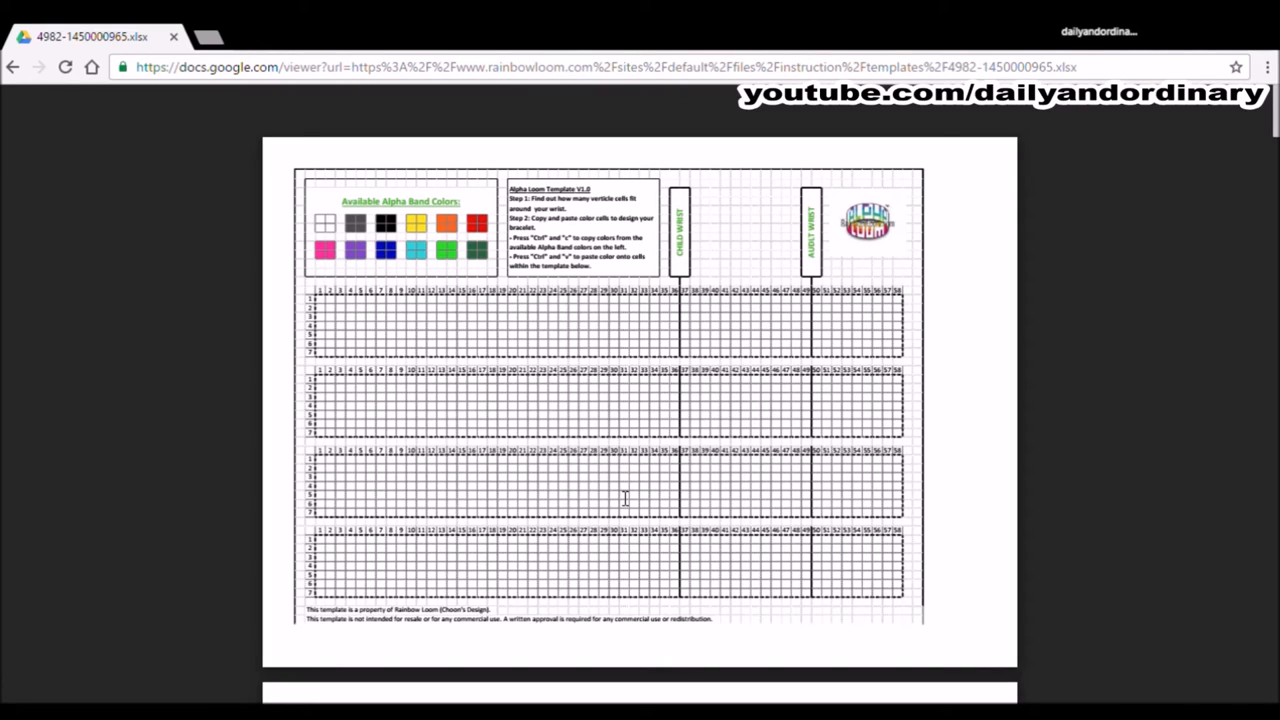
mouse_move(624, 115)
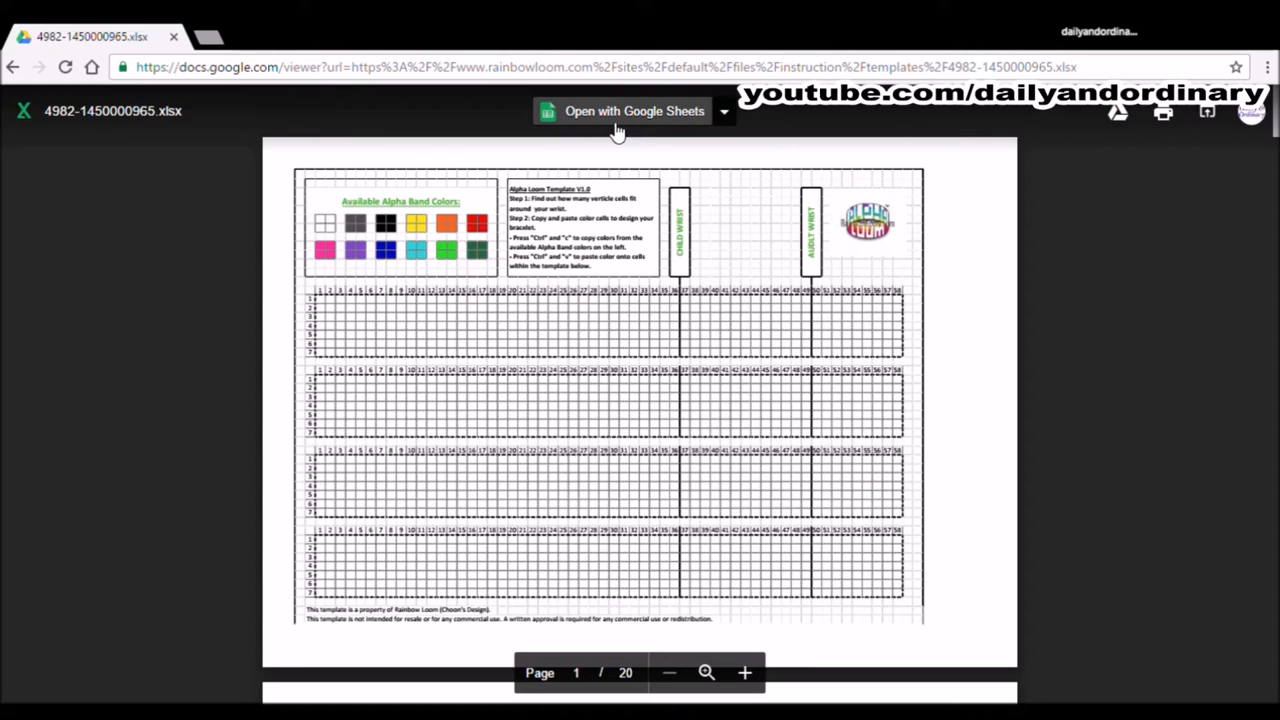
click(617, 118)
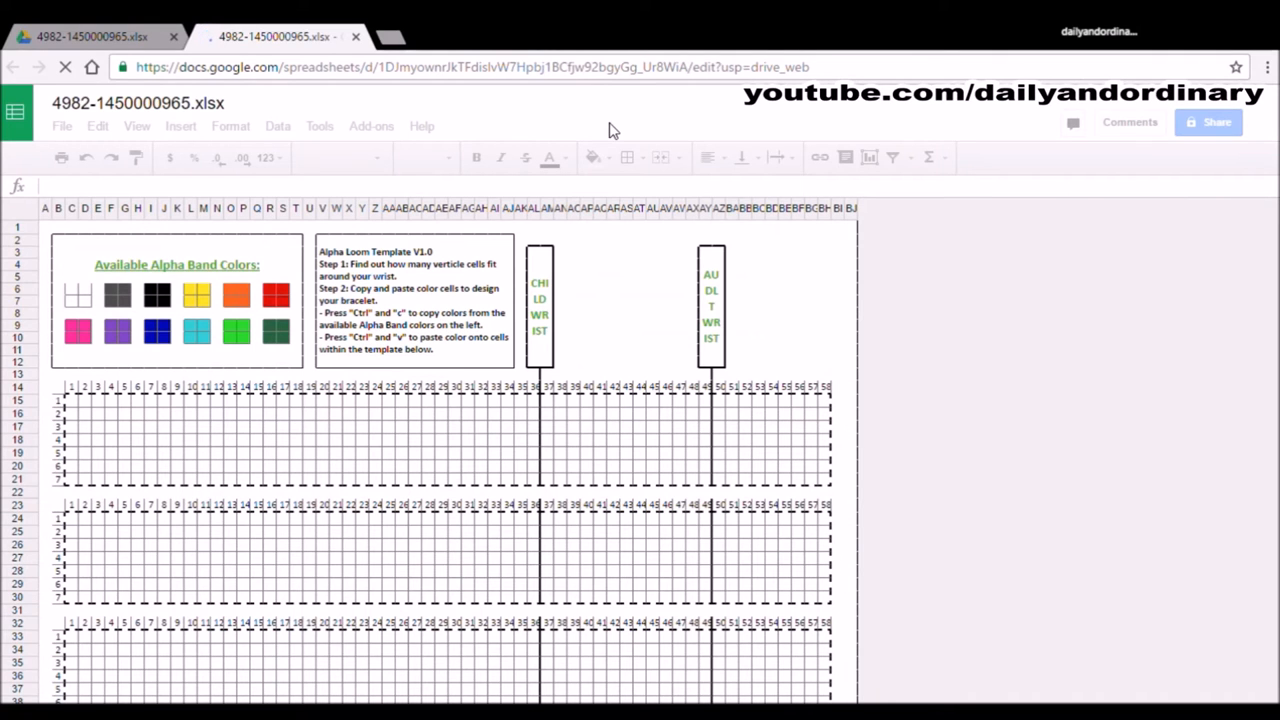
Switch to the friendship-bracelets.net tab showing Triforce pattern A10822
key(ctrl+Tab)
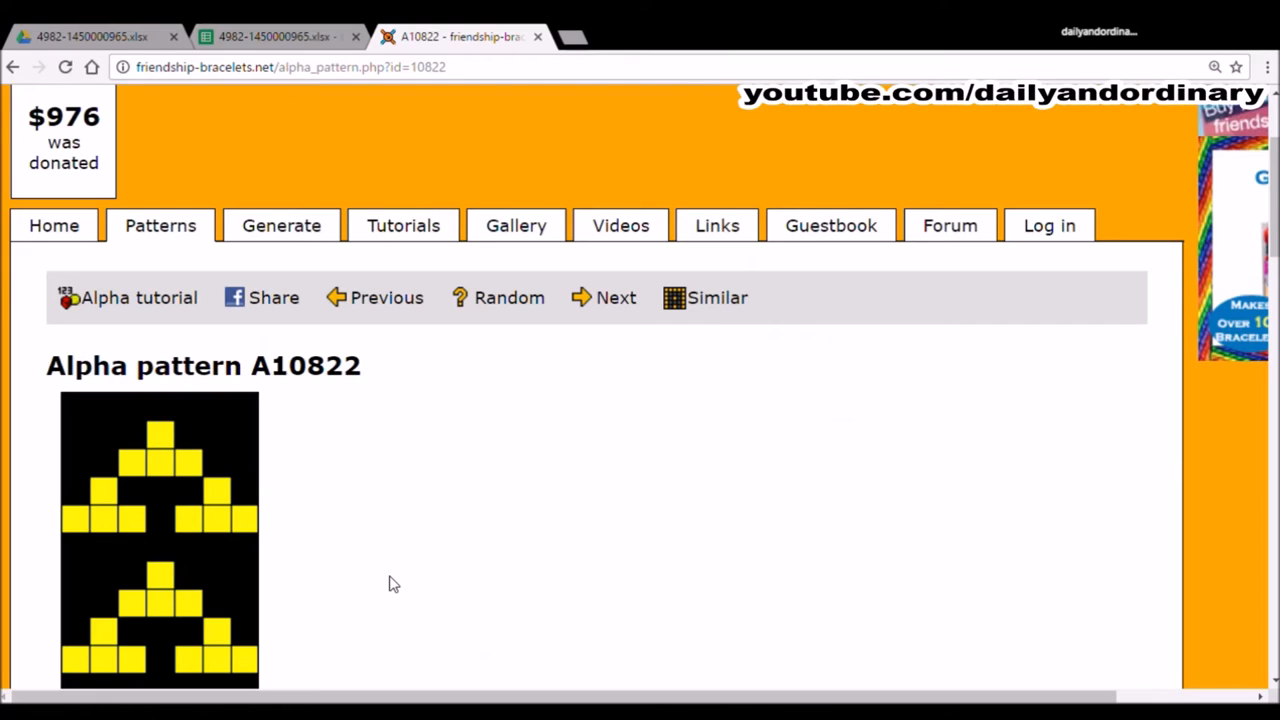
scroll(392, 584, down, 2)
scroll(392, 584, down, 2)
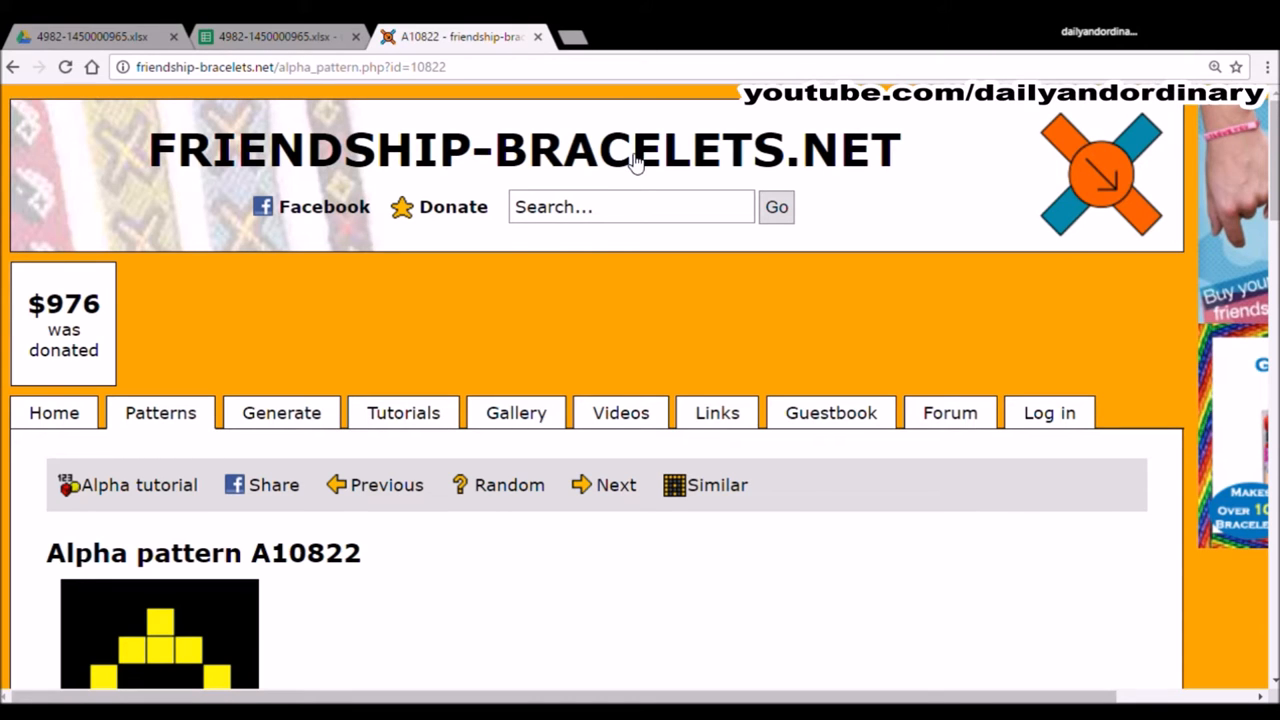
scroll(818, 158, down, 2)
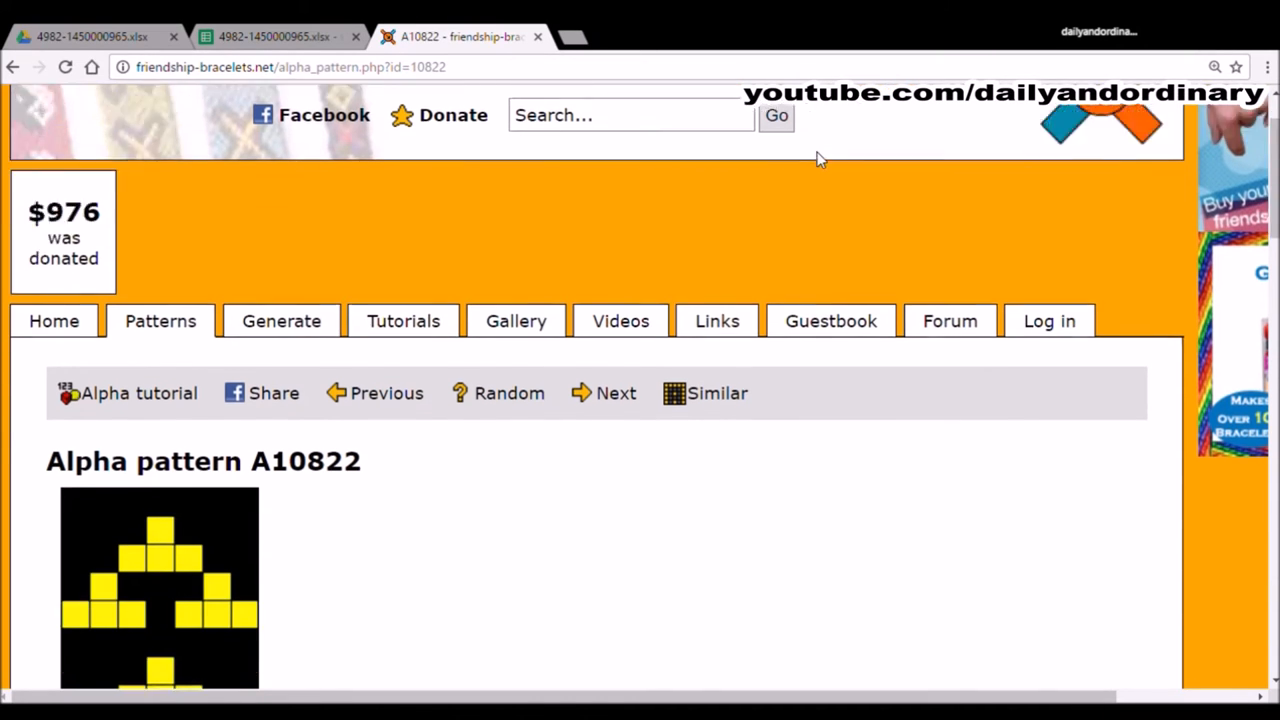
scroll(818, 158, down, 8)
scroll(818, 158, down, 4)
scroll(818, 158, down, 3)
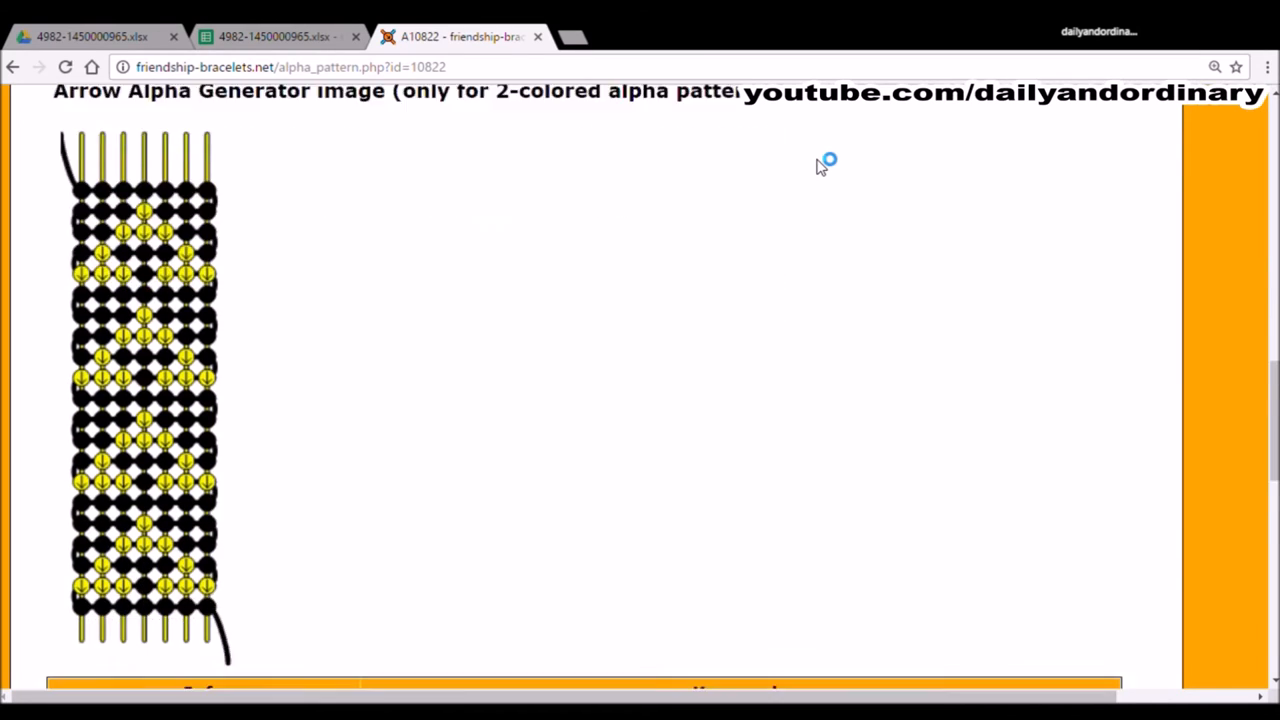
scroll(818, 163, down, 4)
scroll(818, 163, down, 2)
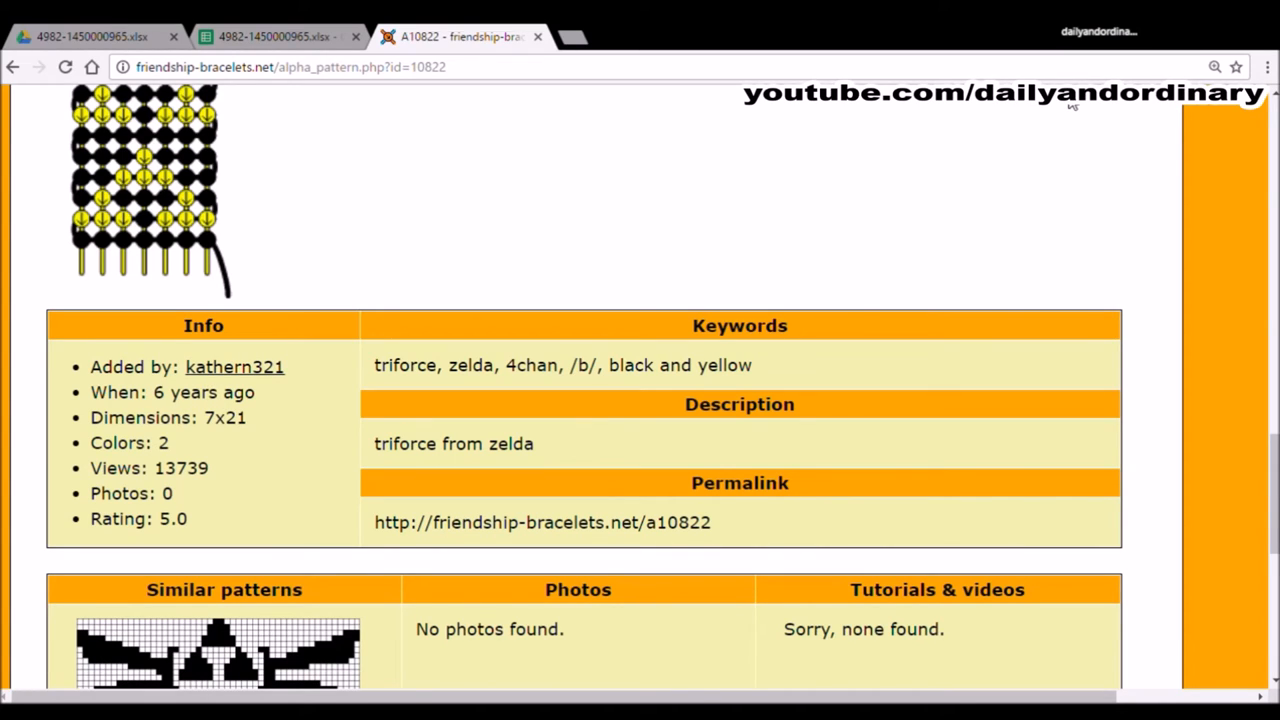
scroll(840, 336, up, 5)
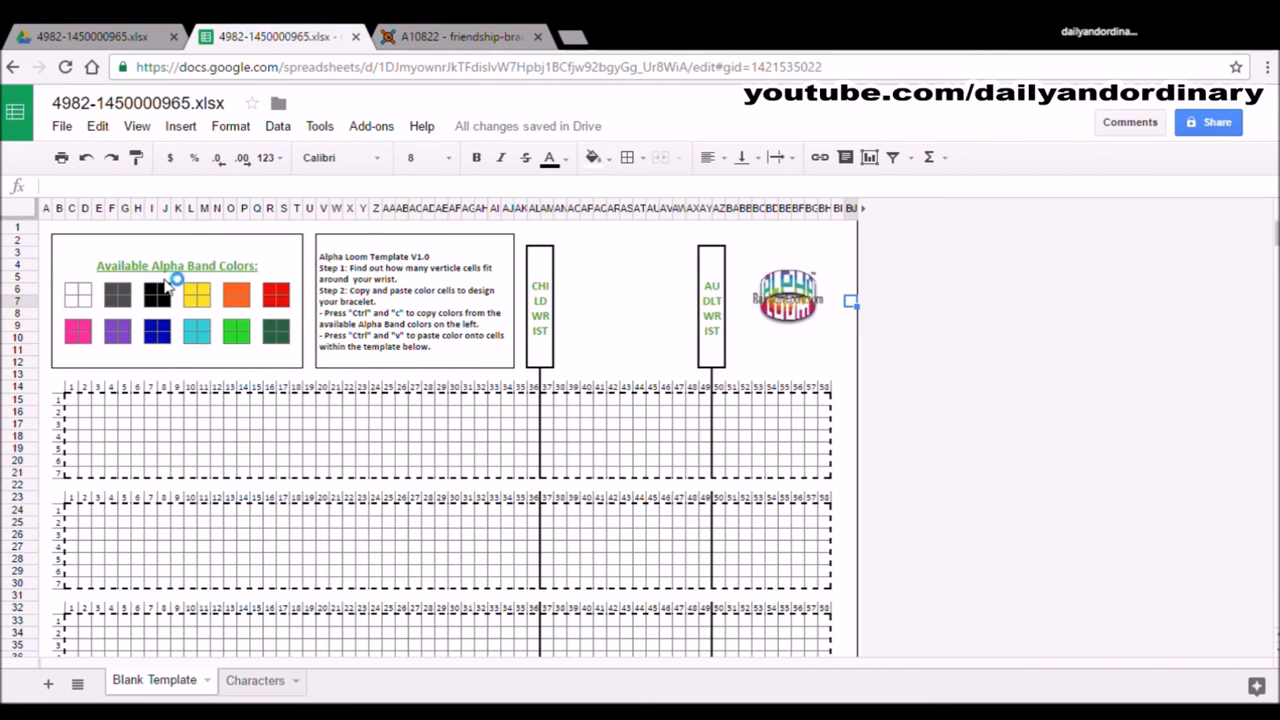
Copy the black swatch into grid column 1 rows 15–21, checking the pattern tab
click(157, 296)
click(157, 296)
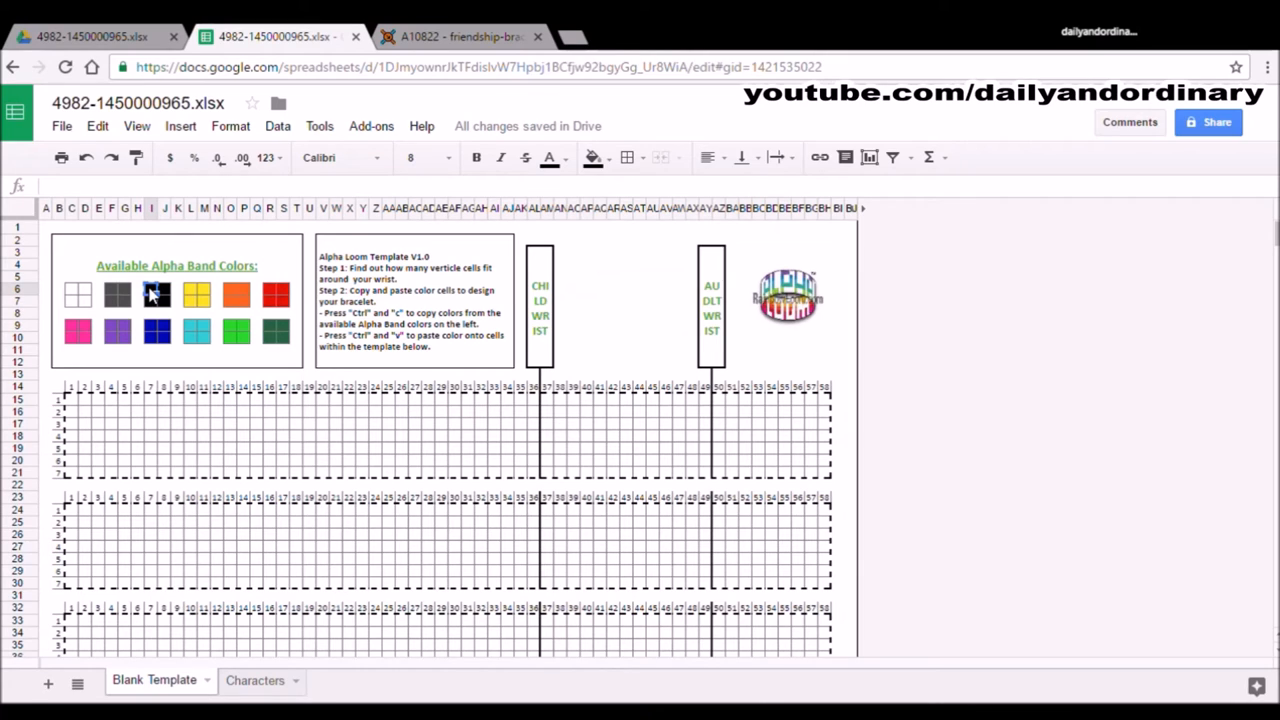
click(72, 400)
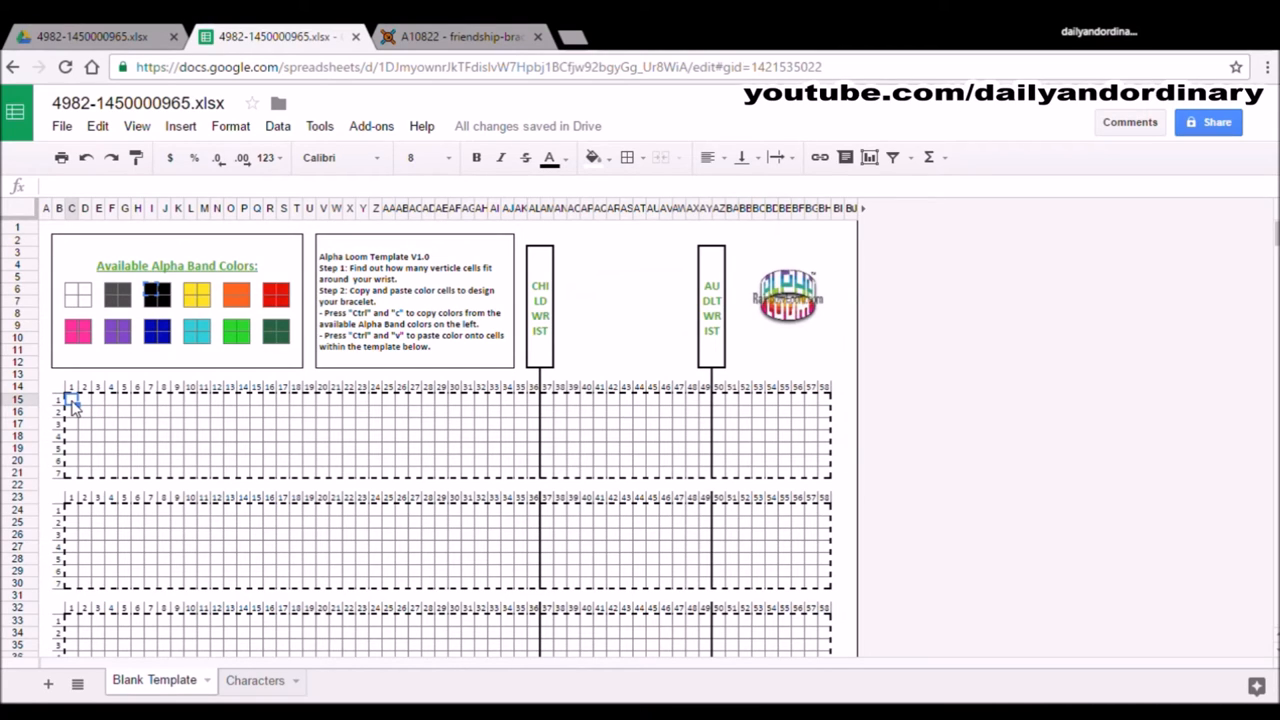
drag(72, 400, 72, 476)
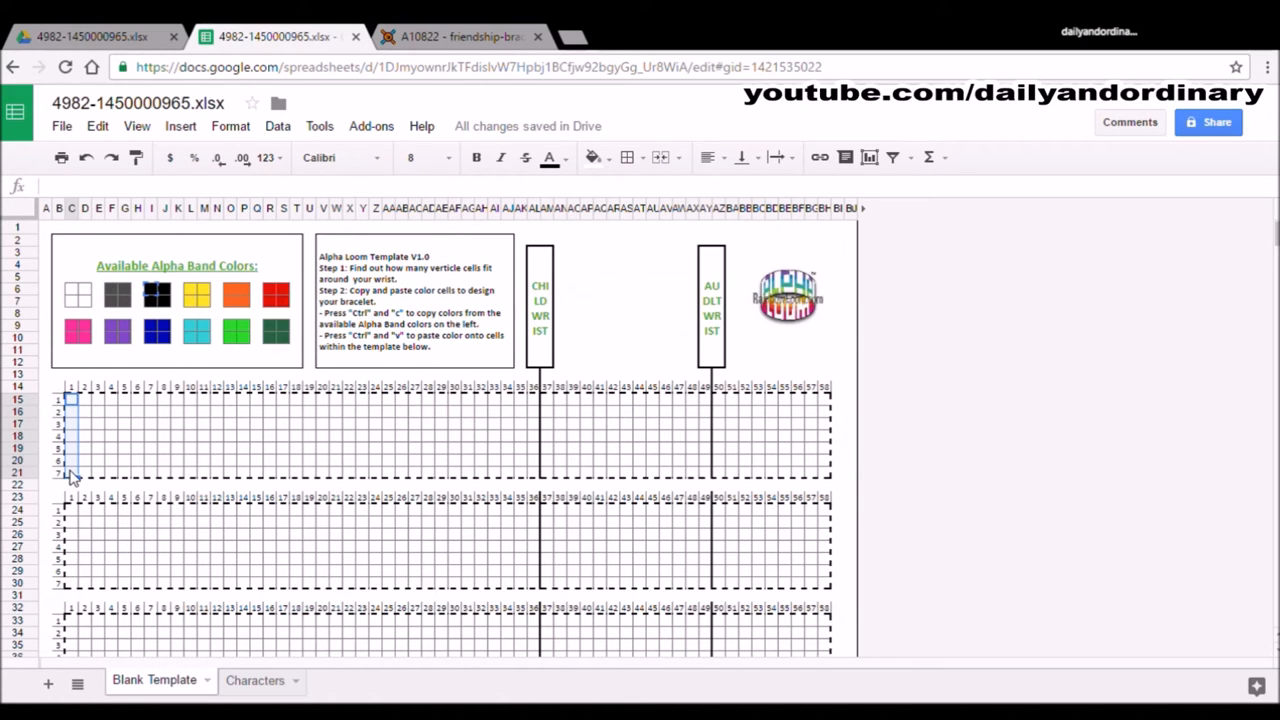
key(ctrl+v)
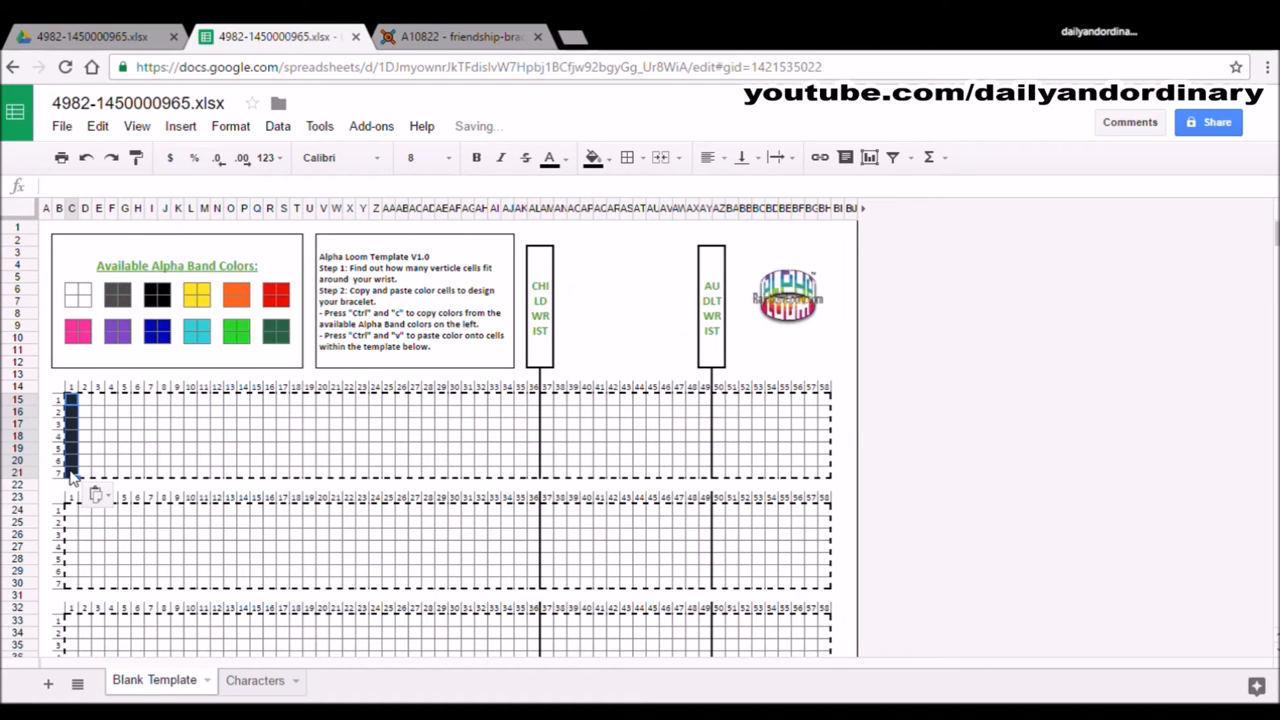
key(ctrl+Tab)
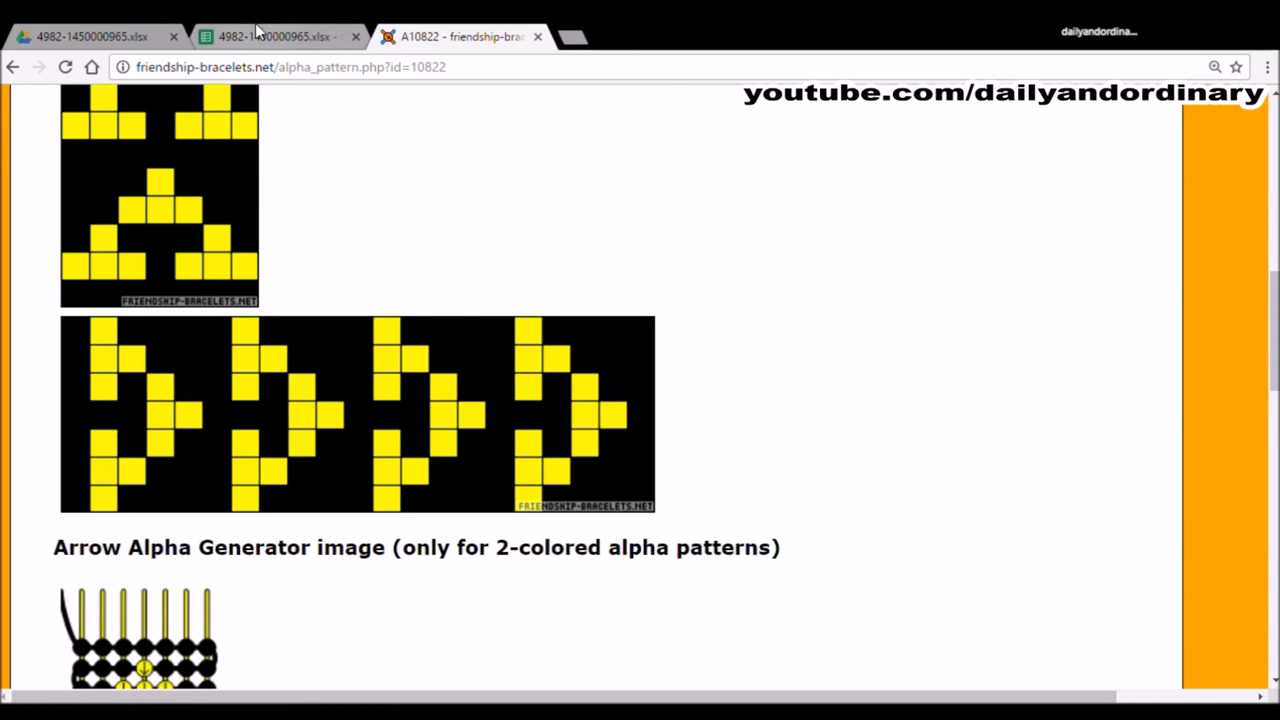
click(262, 36)
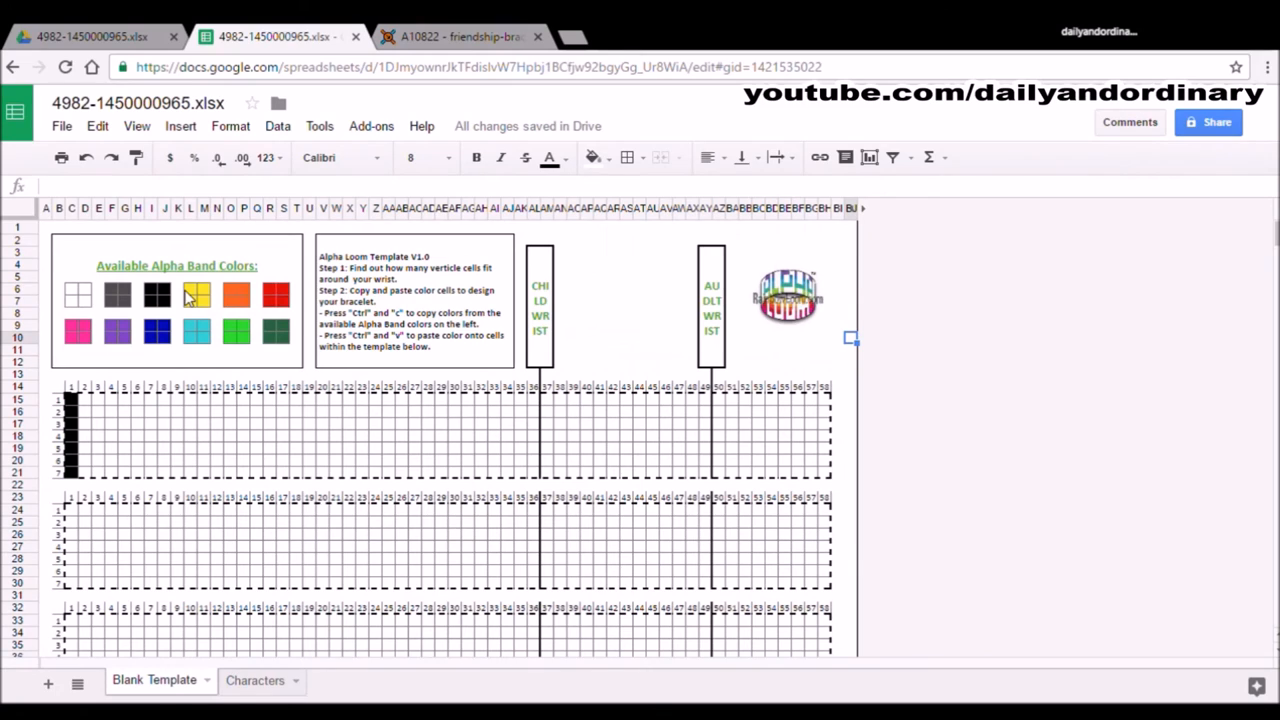
Paste yellow into the top of grid column 2 and into D19:D21
click(195, 295)
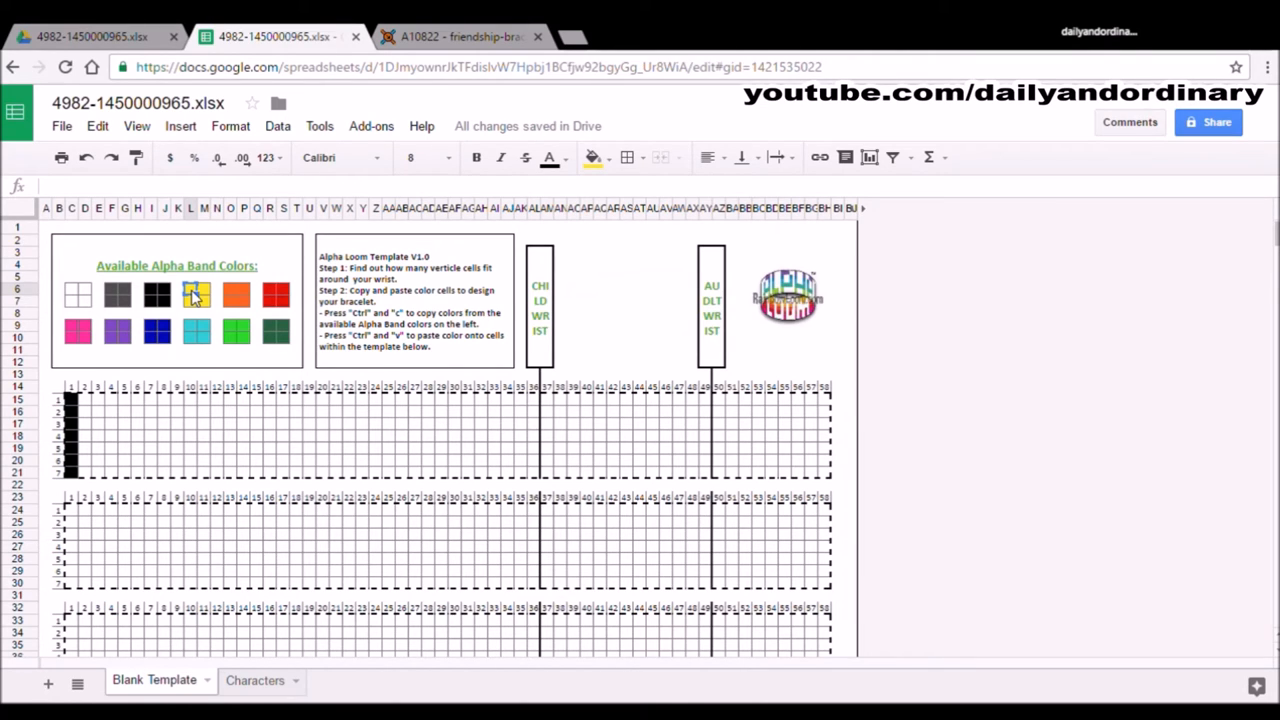
click(84, 402)
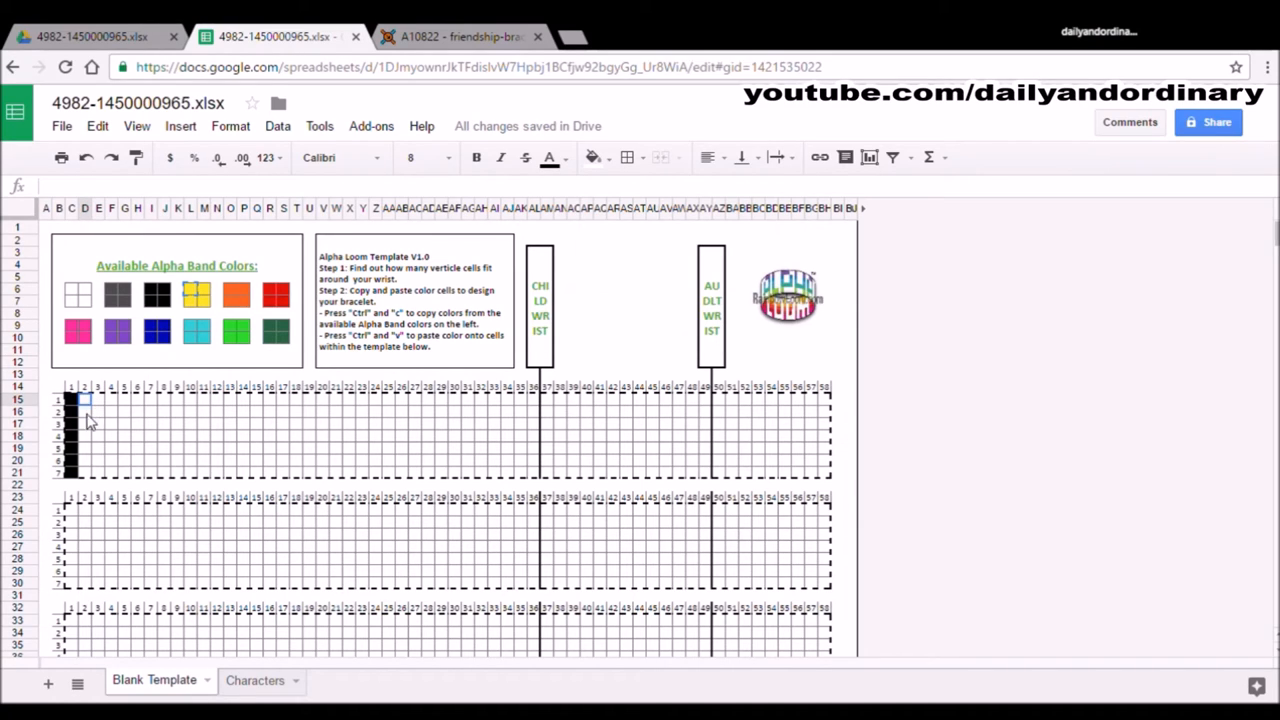
drag(86, 404, 88, 418)
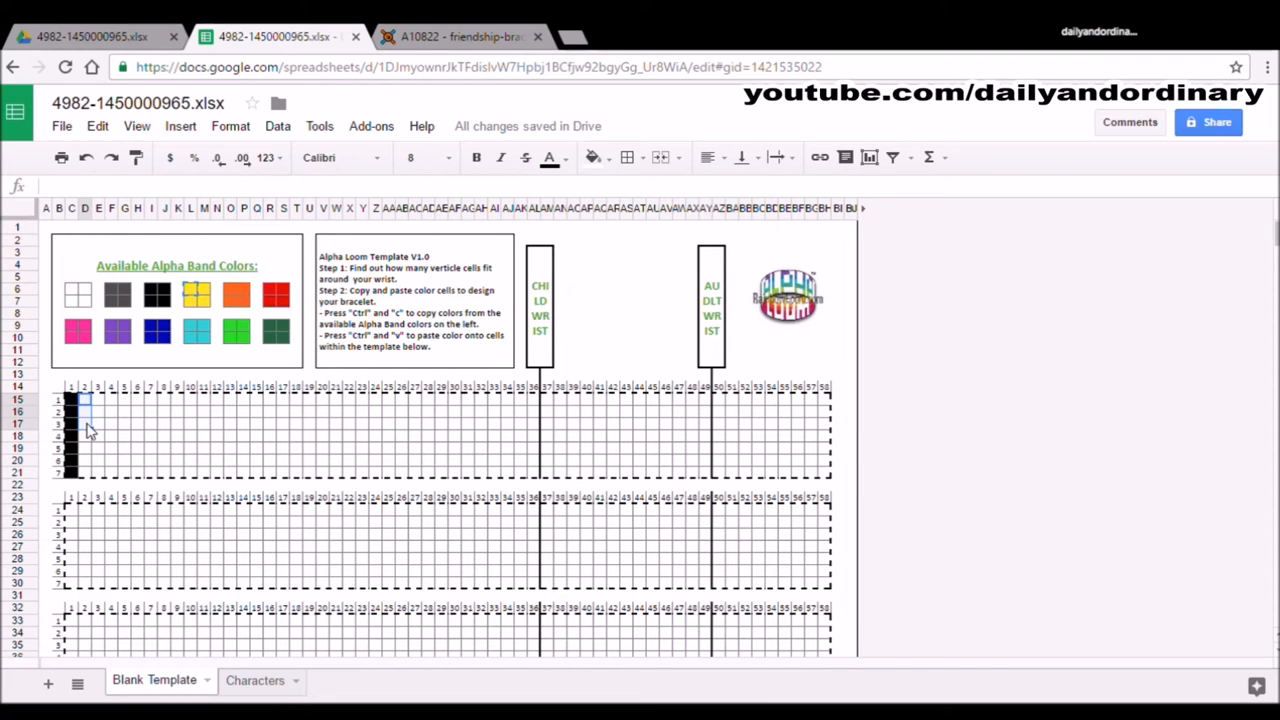
key(ctrl+v)
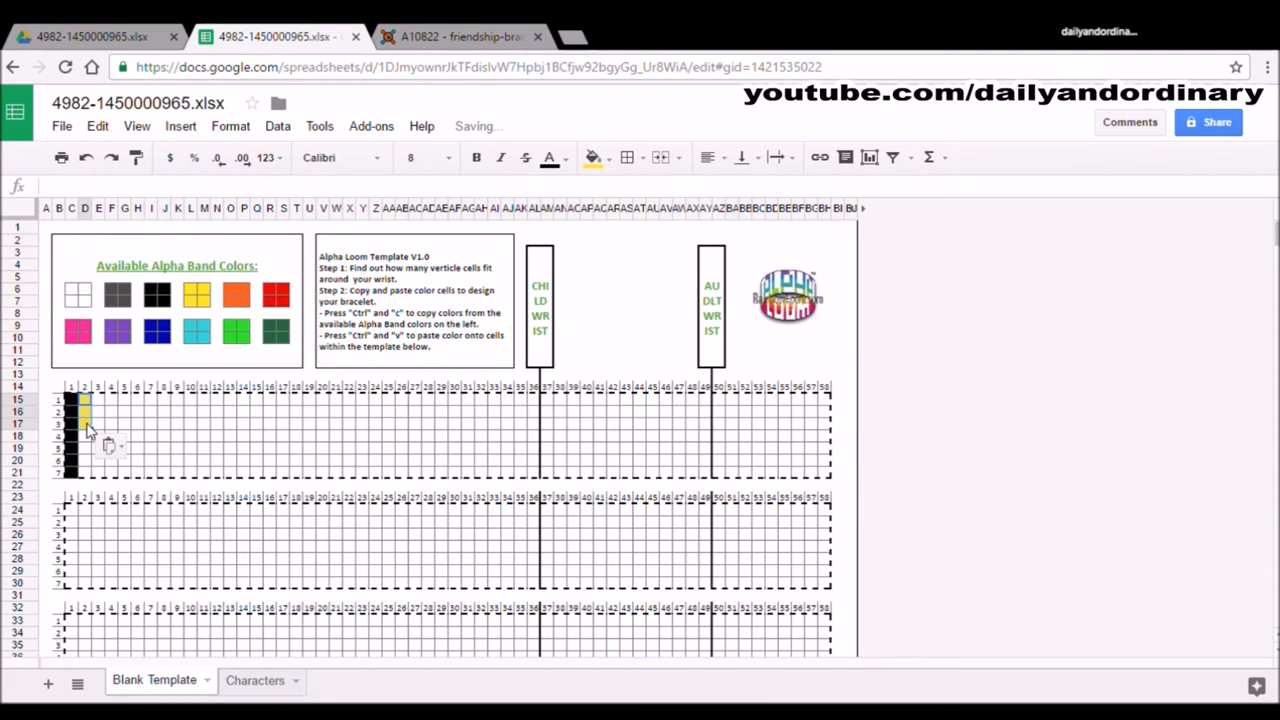
click(85, 405)
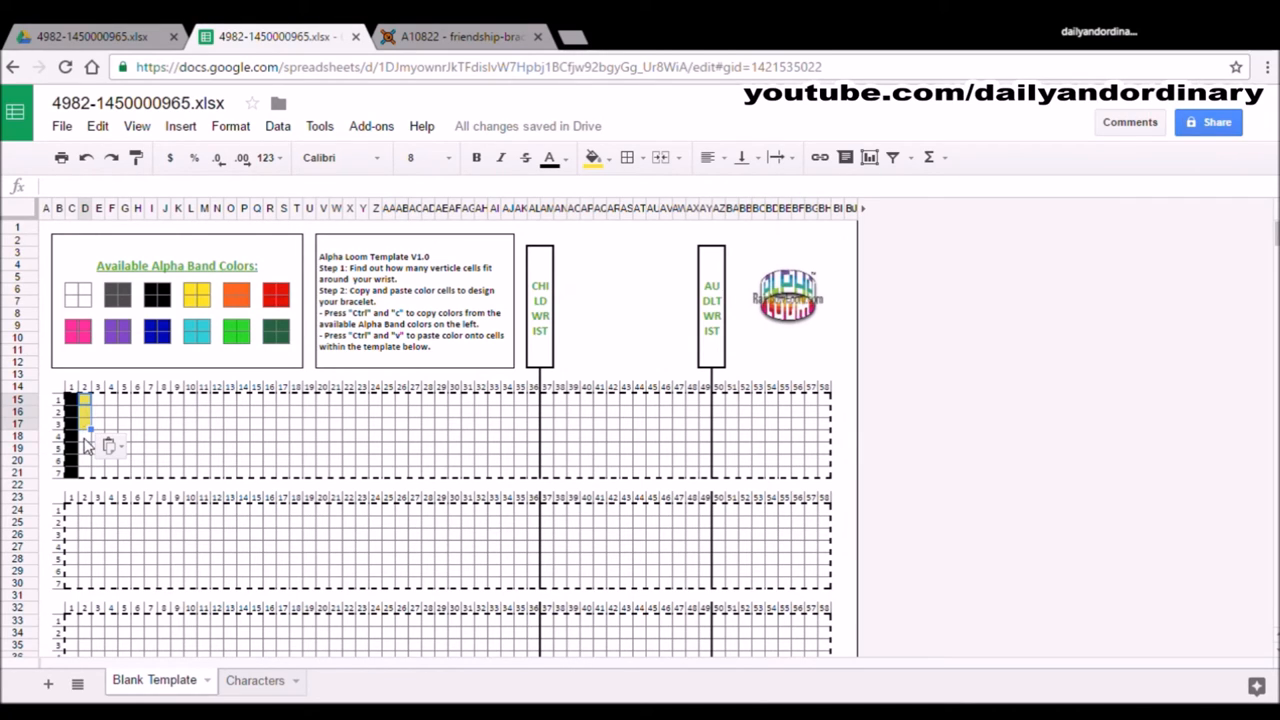
click(85, 440)
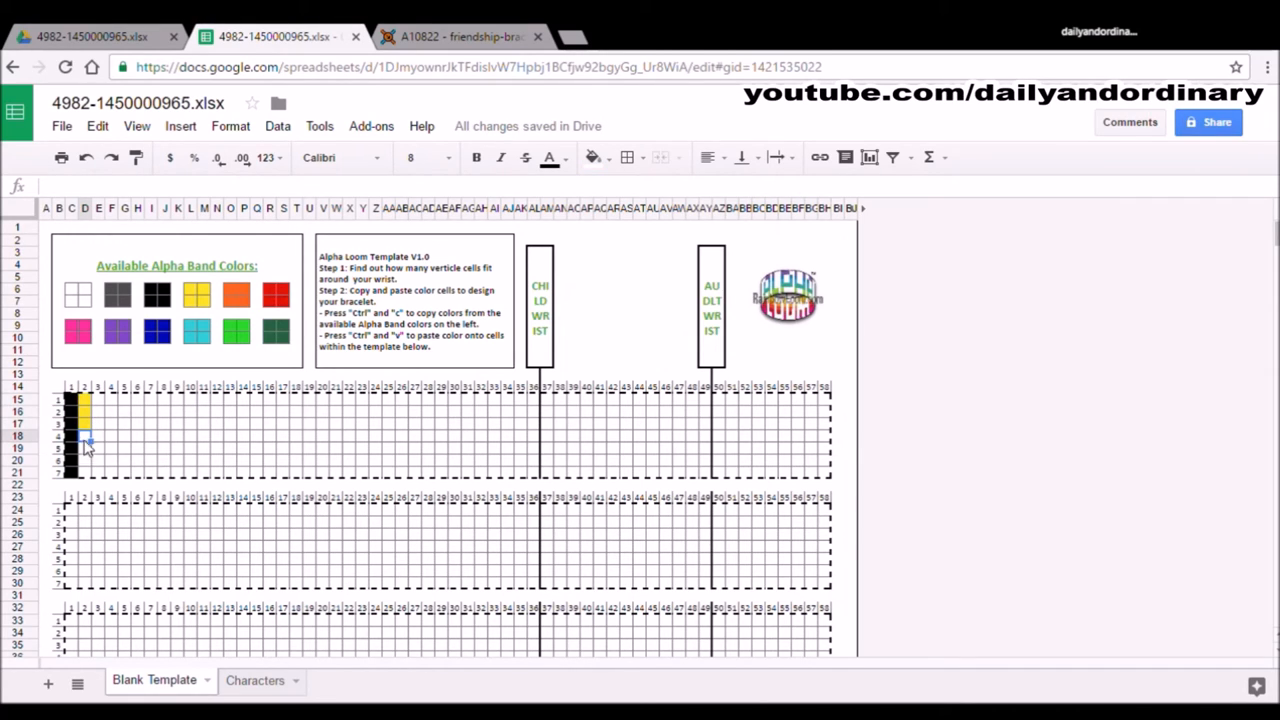
click(87, 452)
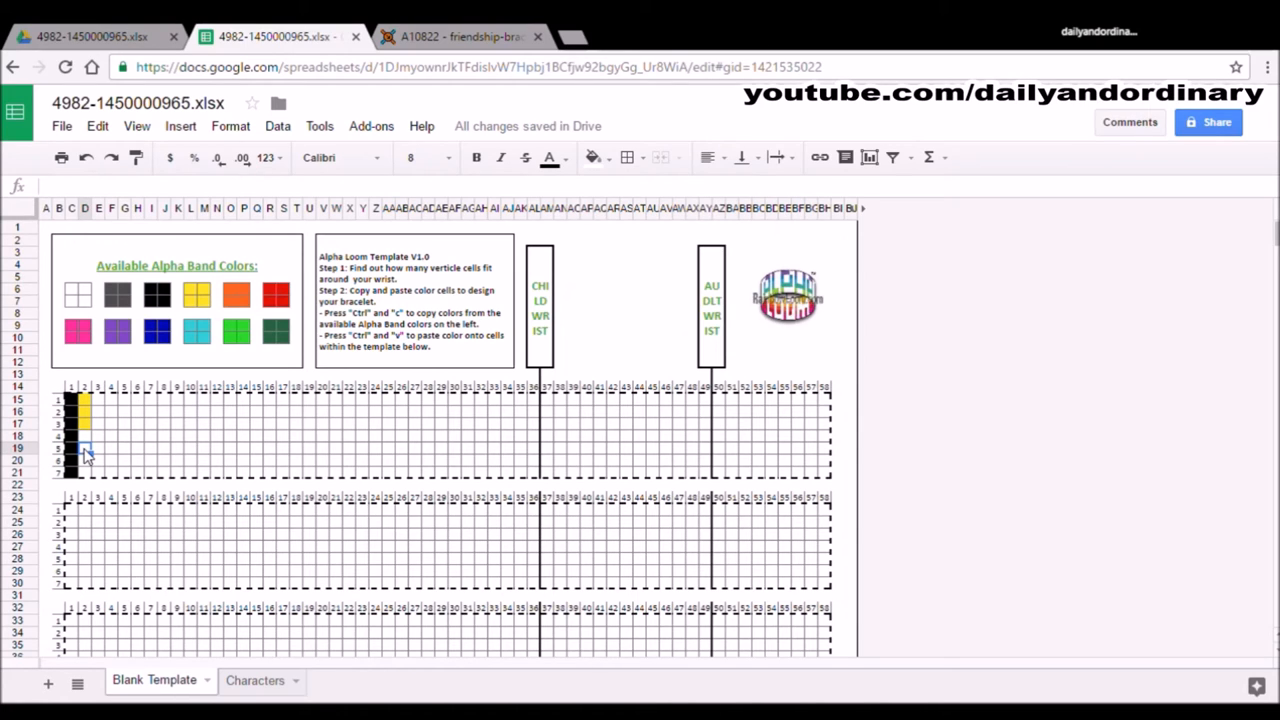
click(87, 464)
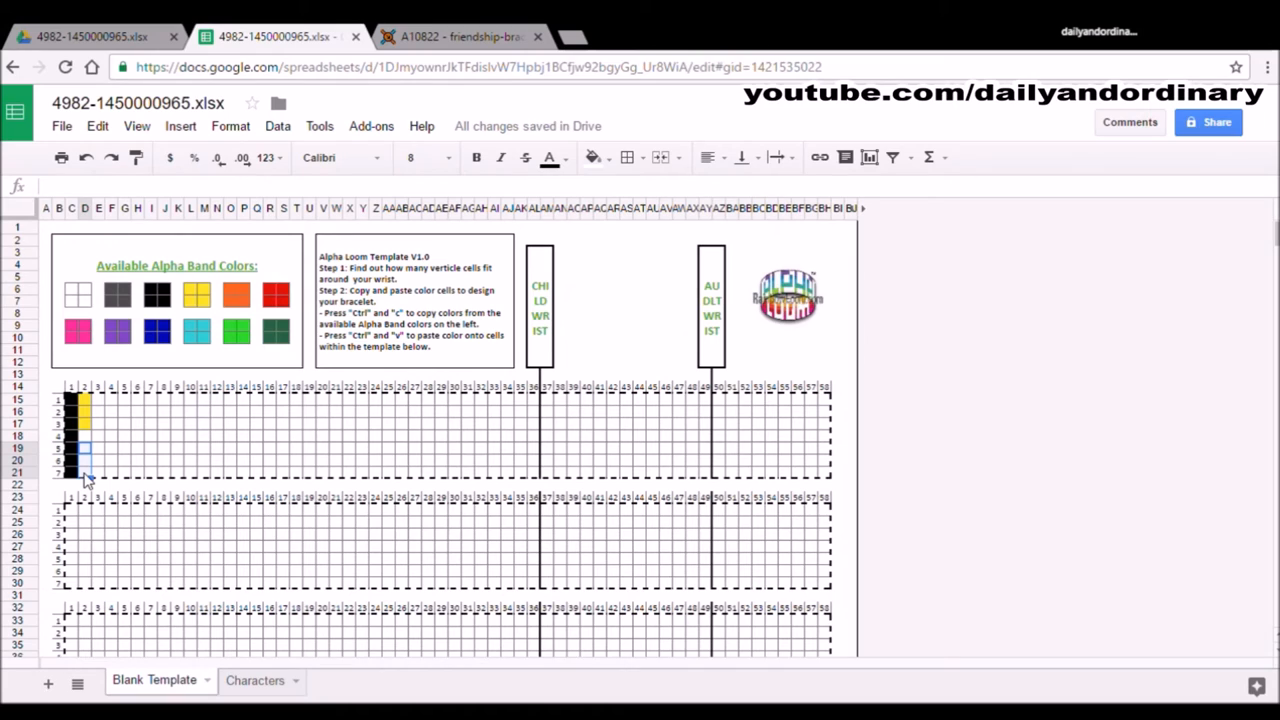
key(ctrl+v)
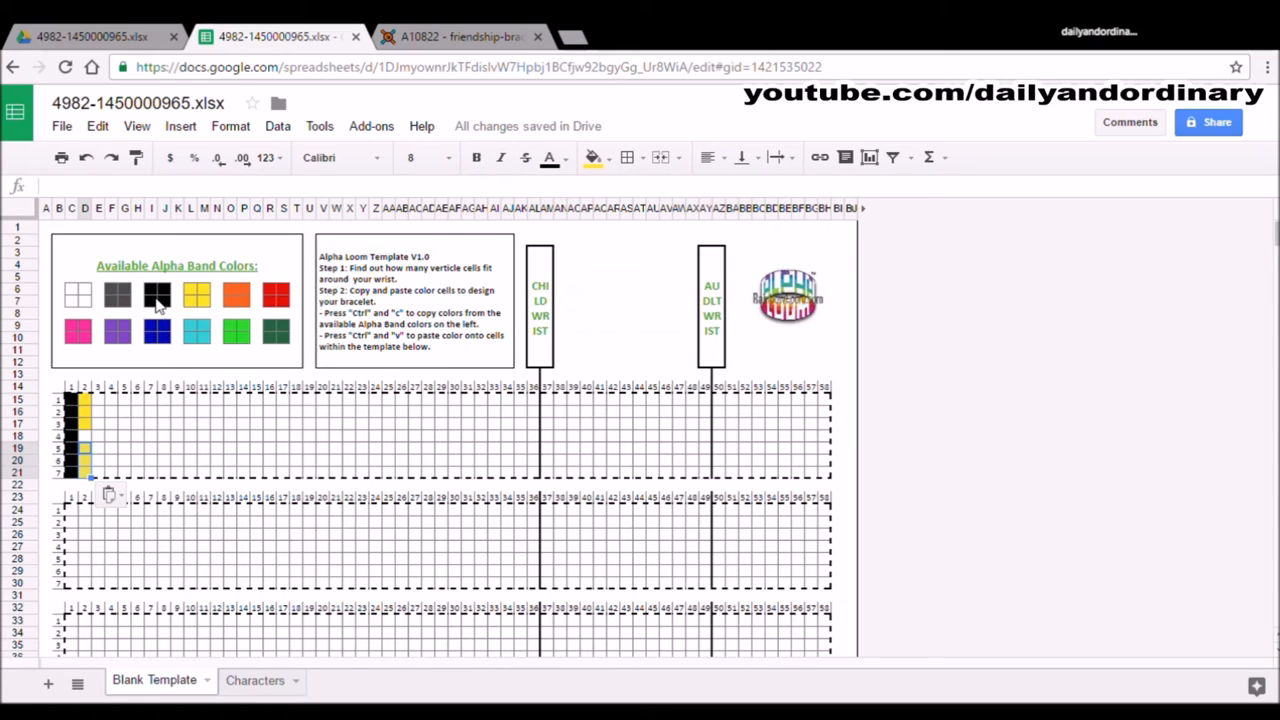
Copy the black swatch into cell E18, then bring up the pattern page
click(153, 293)
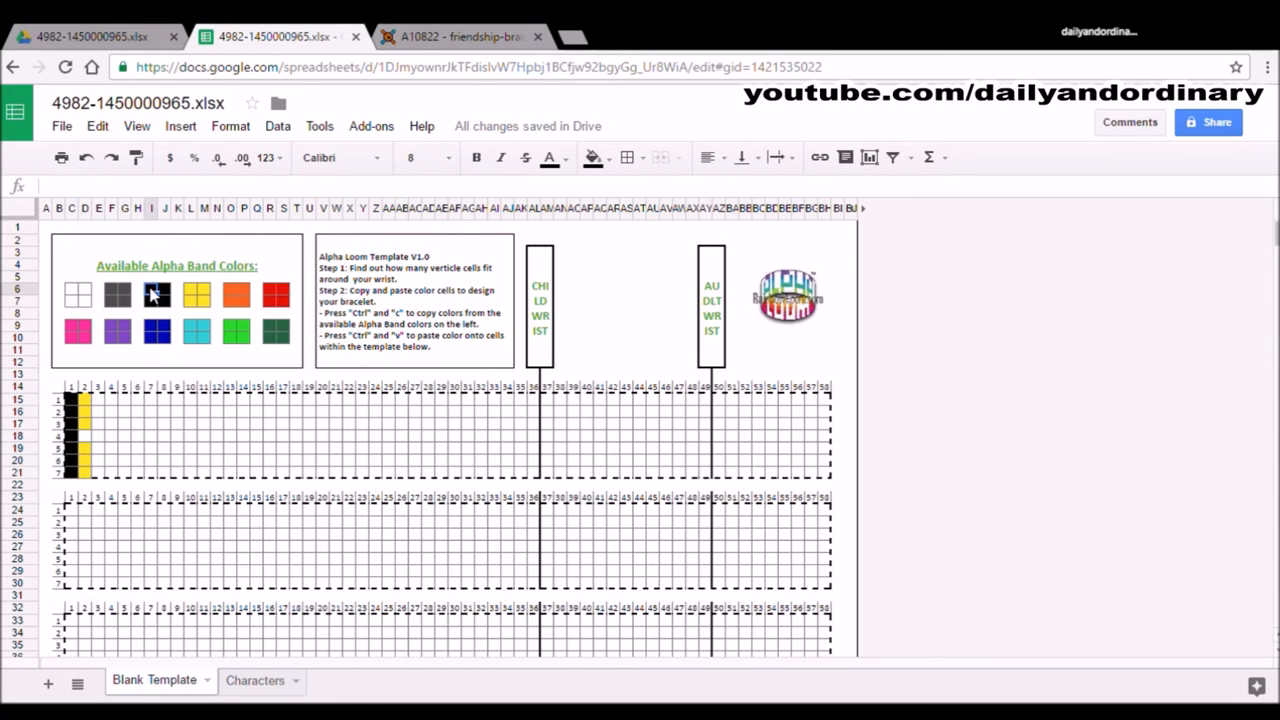
key(ctrl+c)
click(86, 445)
key(ctrl+v)
click(86, 440)
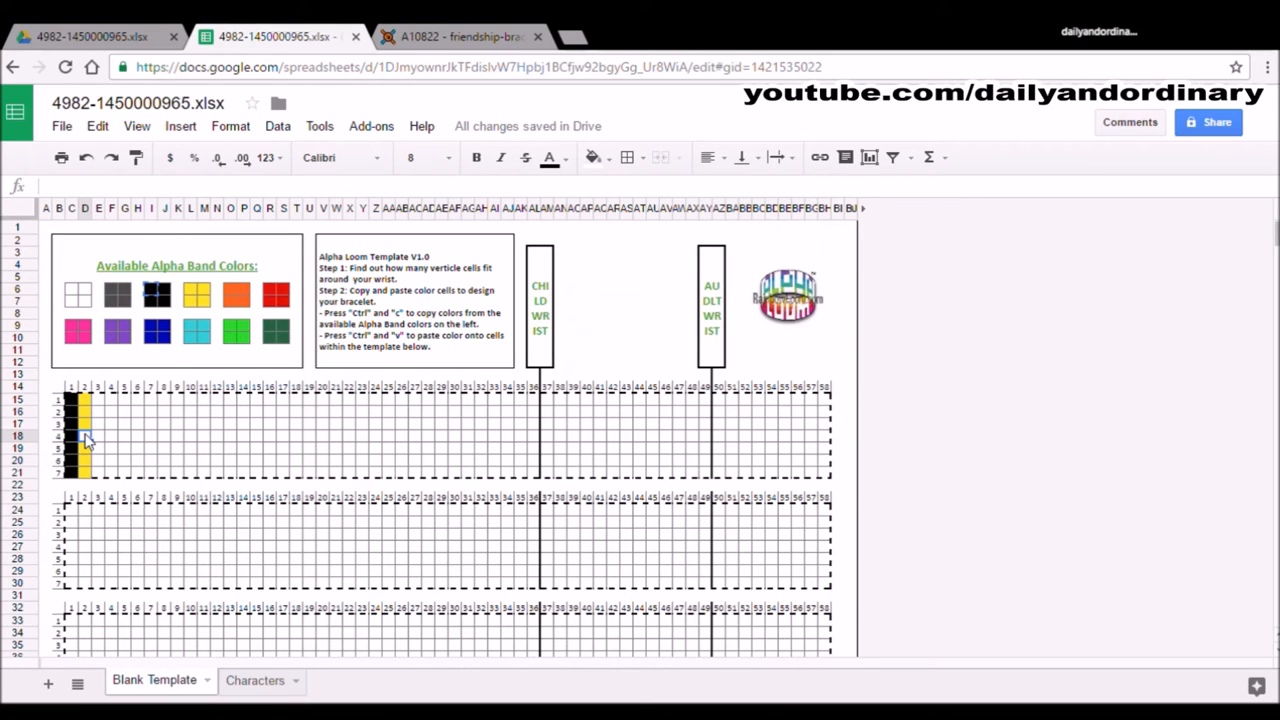
key(ctrl+v)
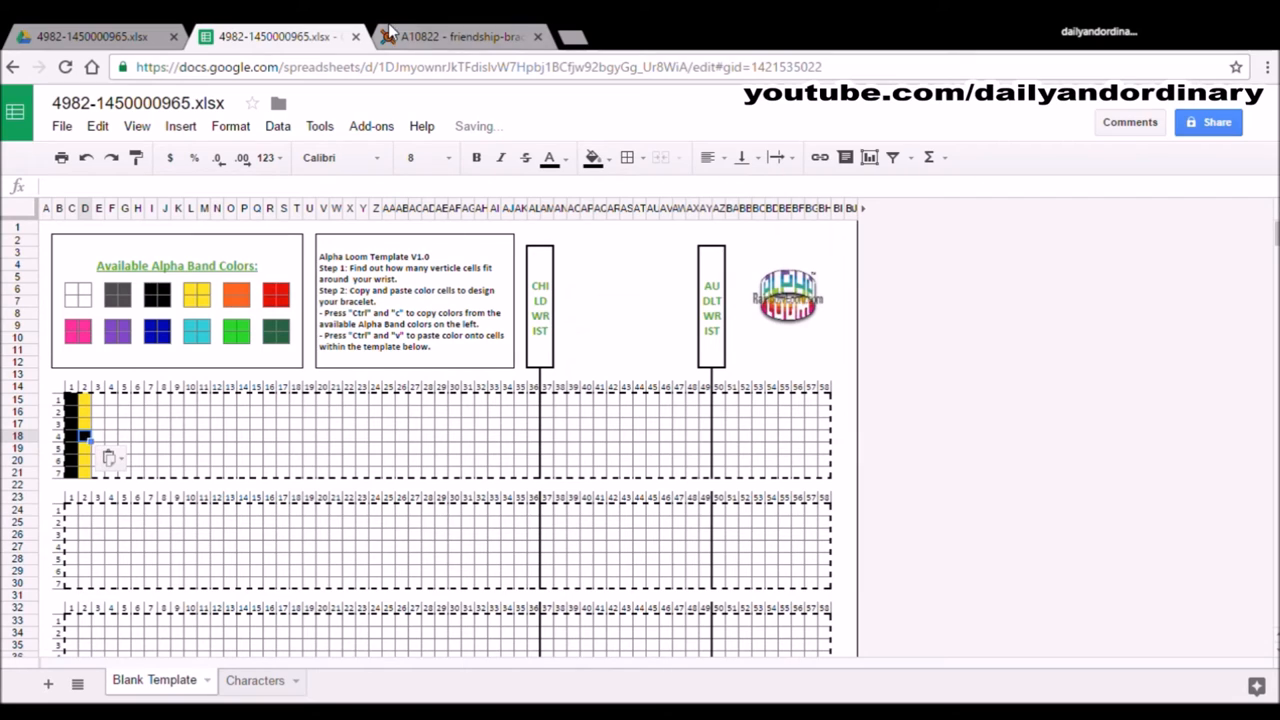
key(ctrl+Tab)
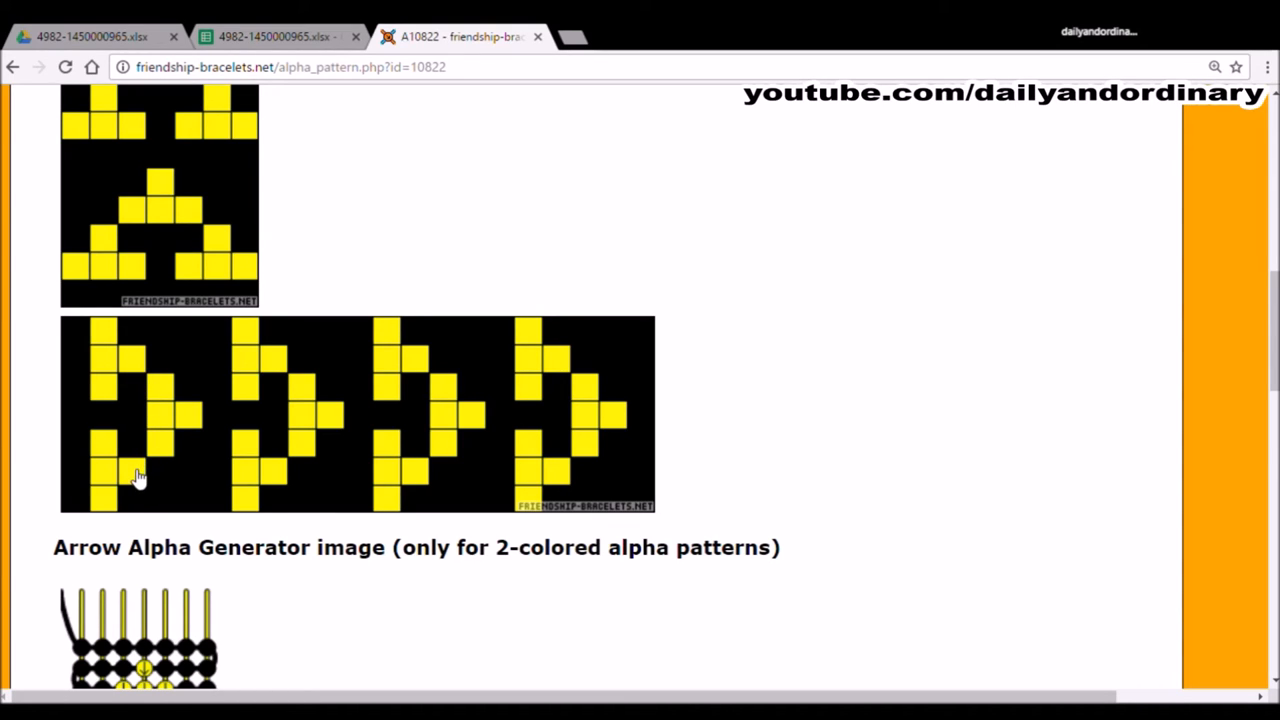
Paste black into E15, E17:E19 and E21, checking the pattern between pastes
click(278, 36)
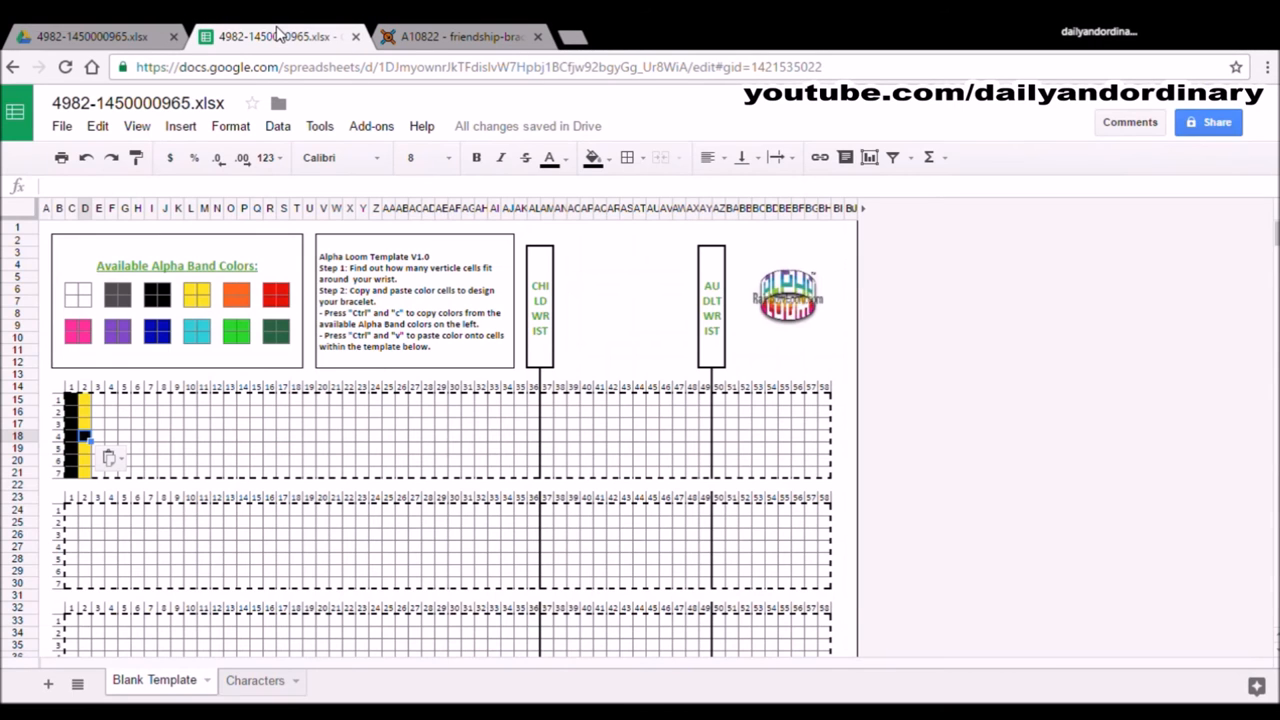
click(103, 402)
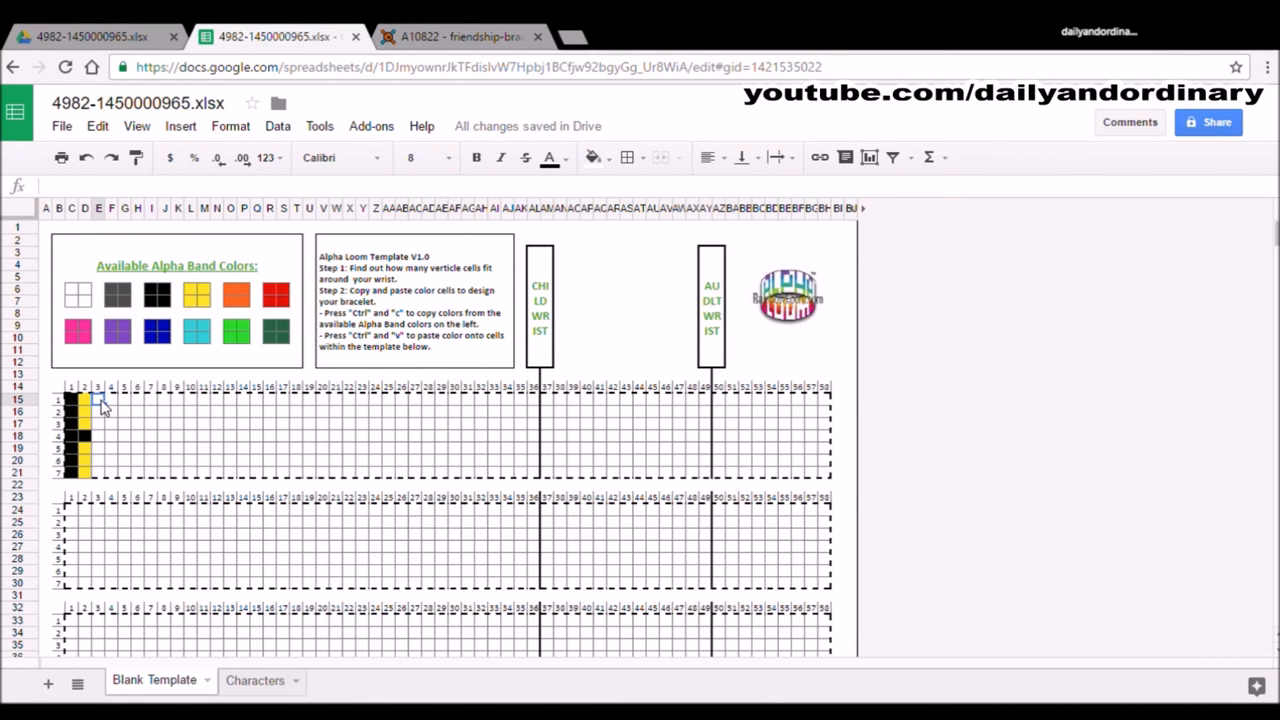
key(ctrl+v)
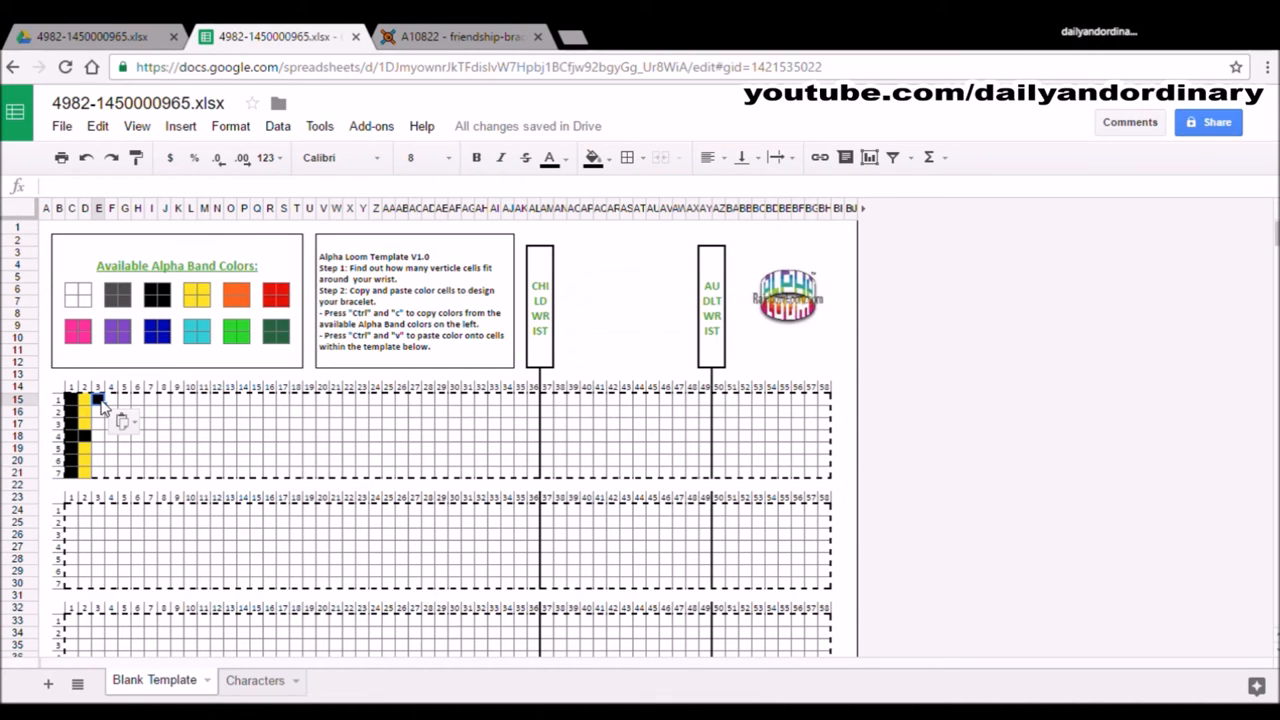
click(410, 36)
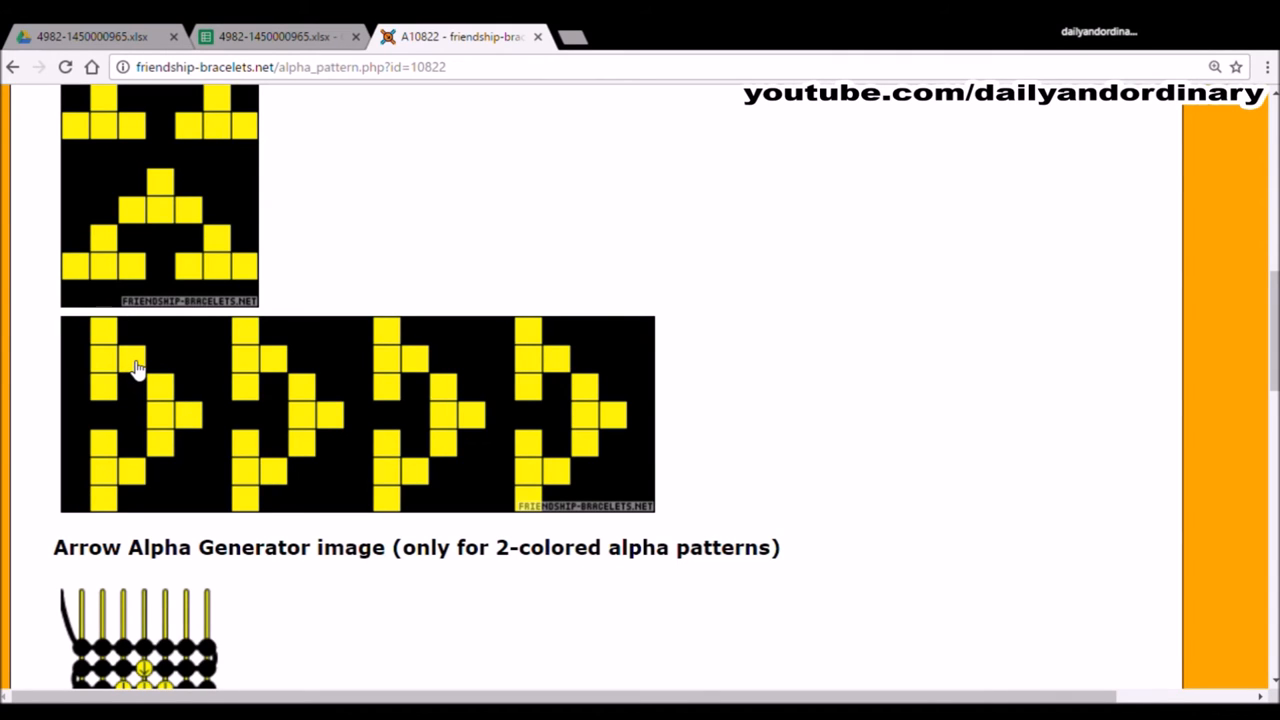
click(275, 36)
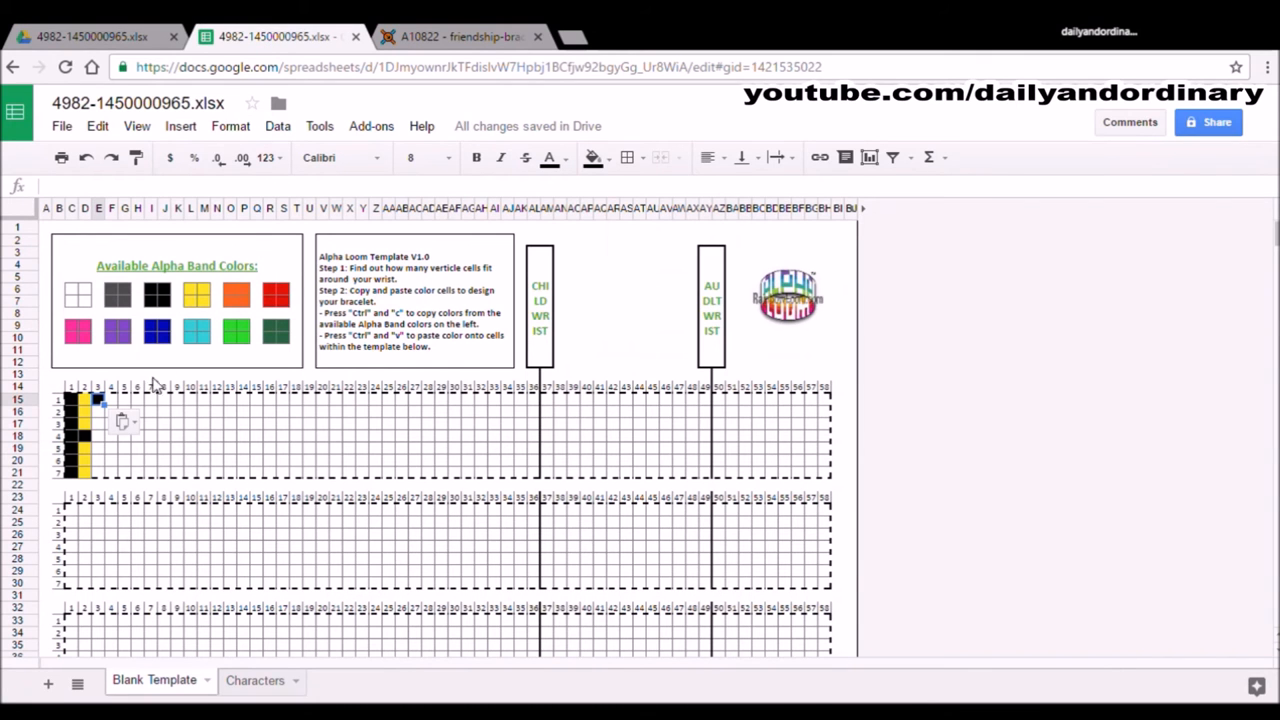
click(100, 428)
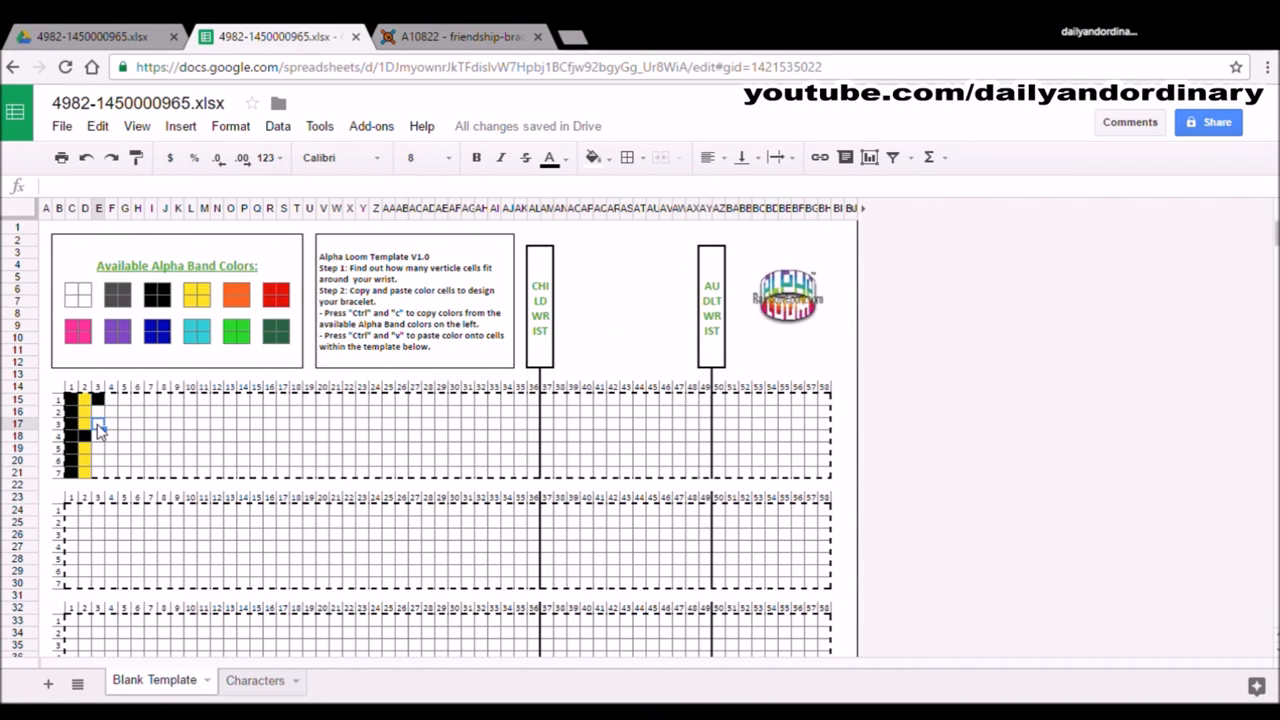
click(100, 442)
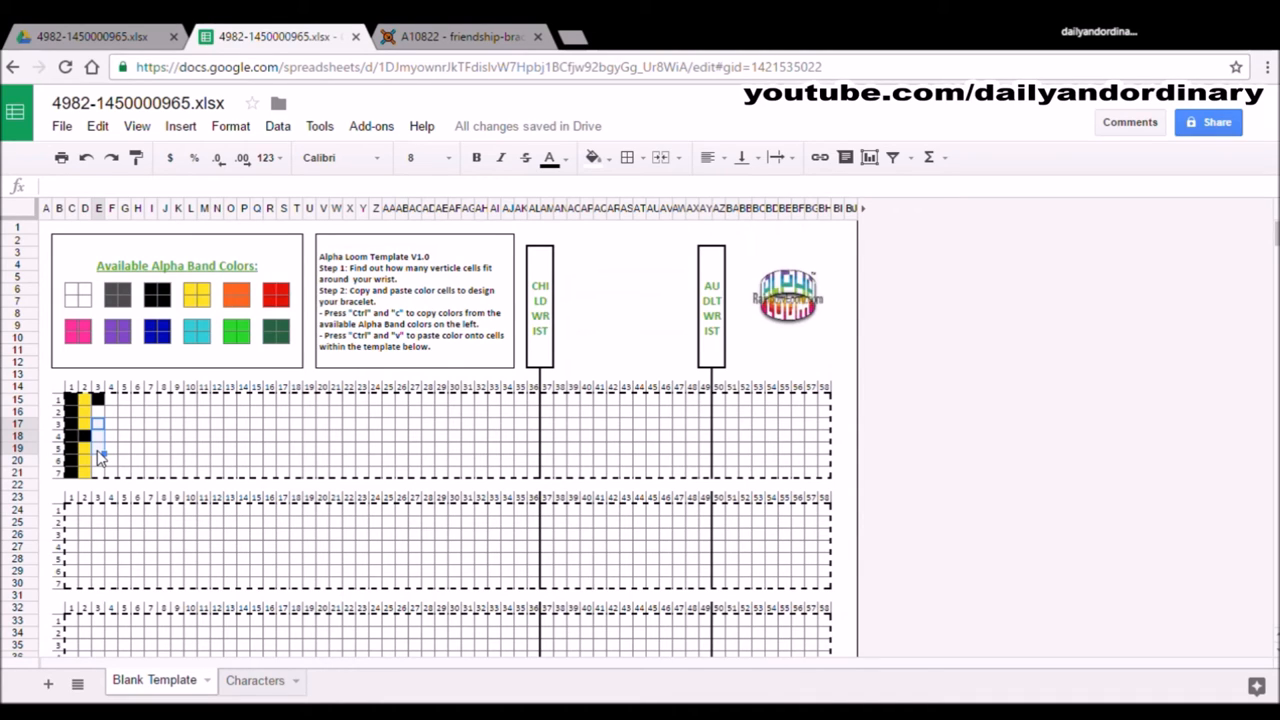
key(ctrl+v)
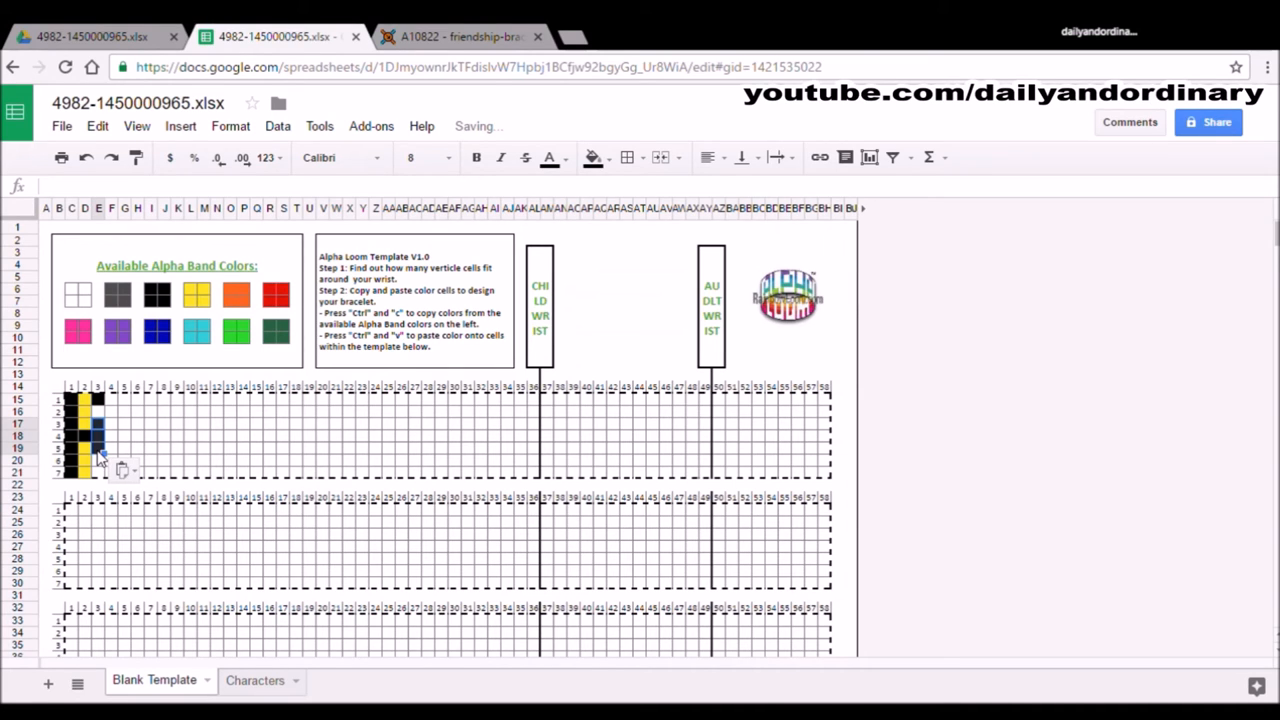
click(450, 36)
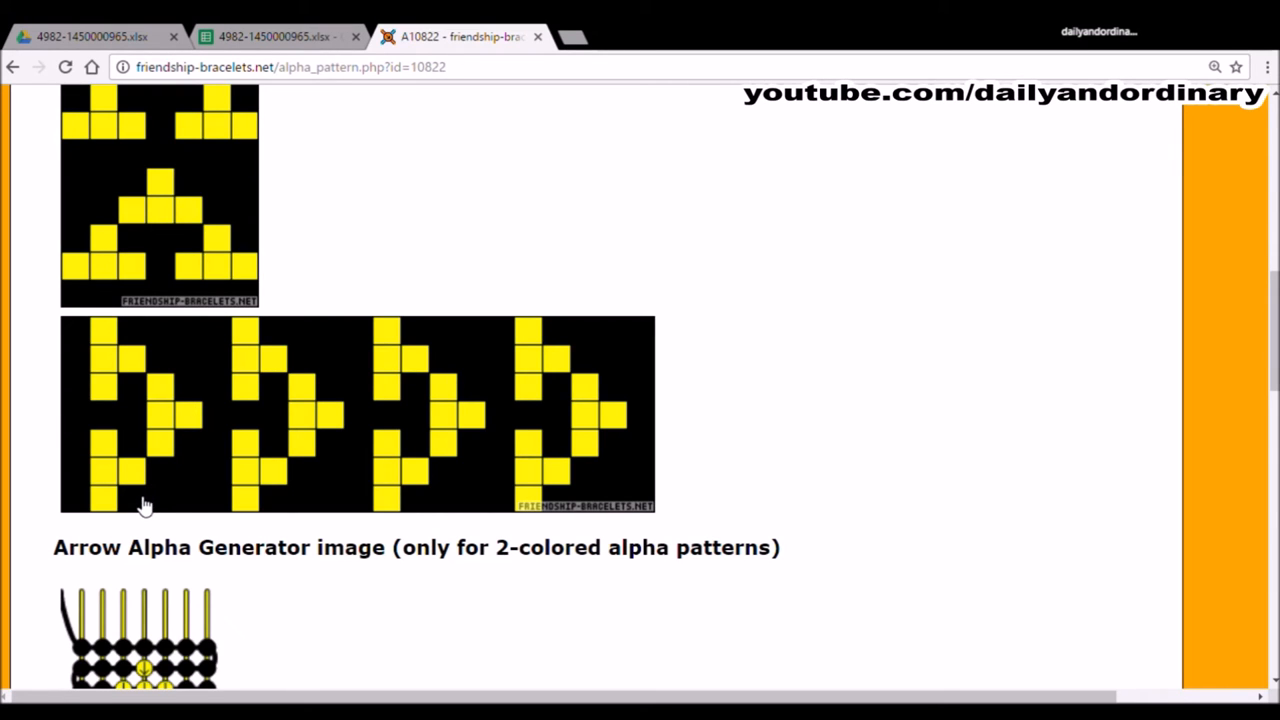
key(ctrl+shift+Tab)
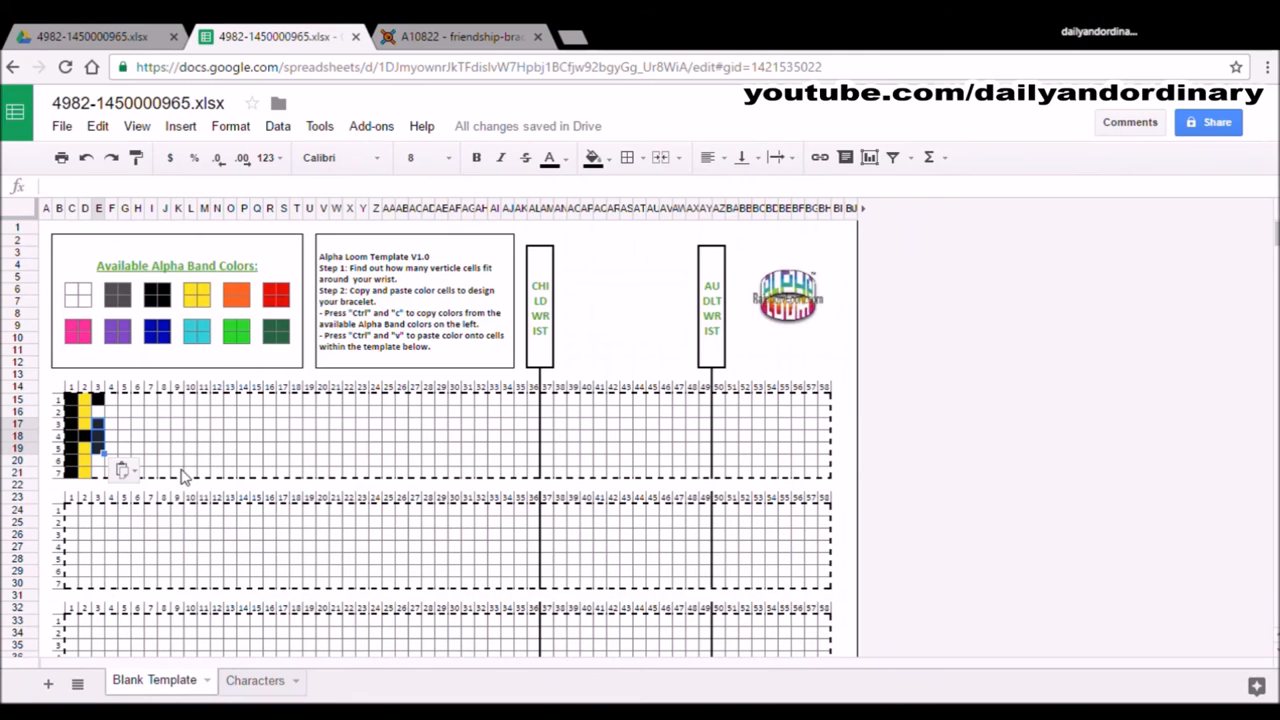
click(103, 478)
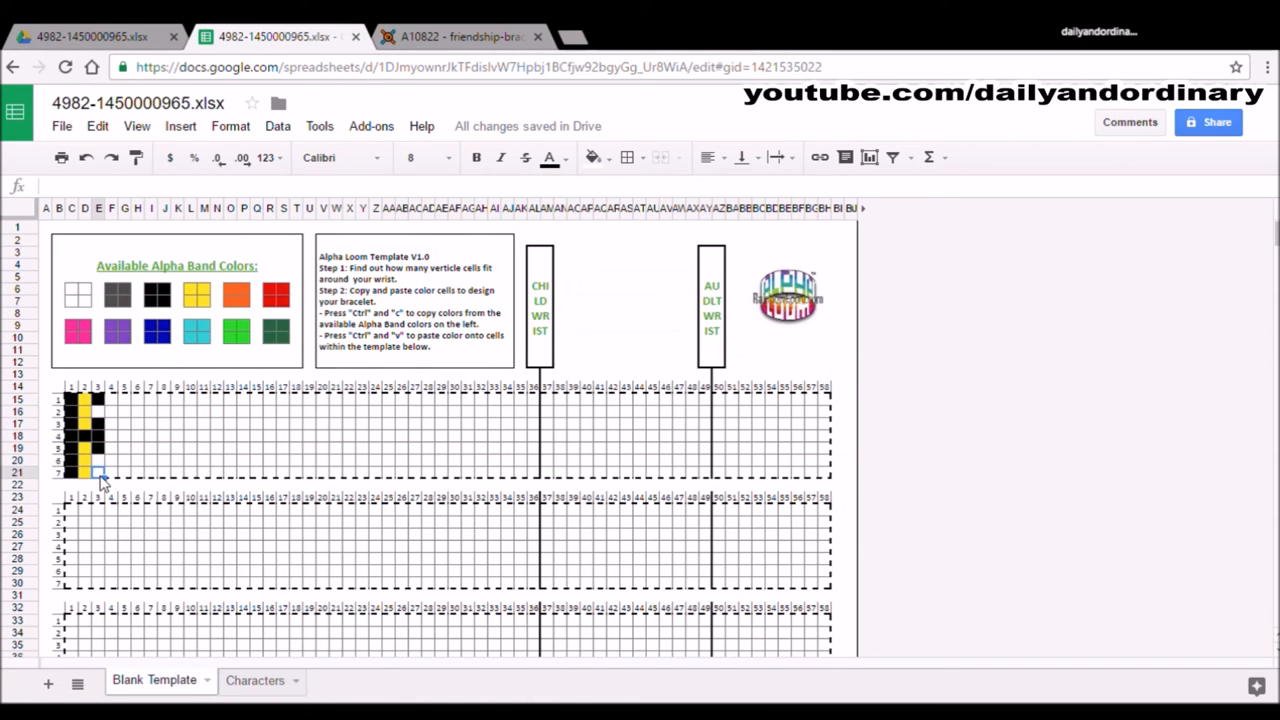
key(ctrl+v)
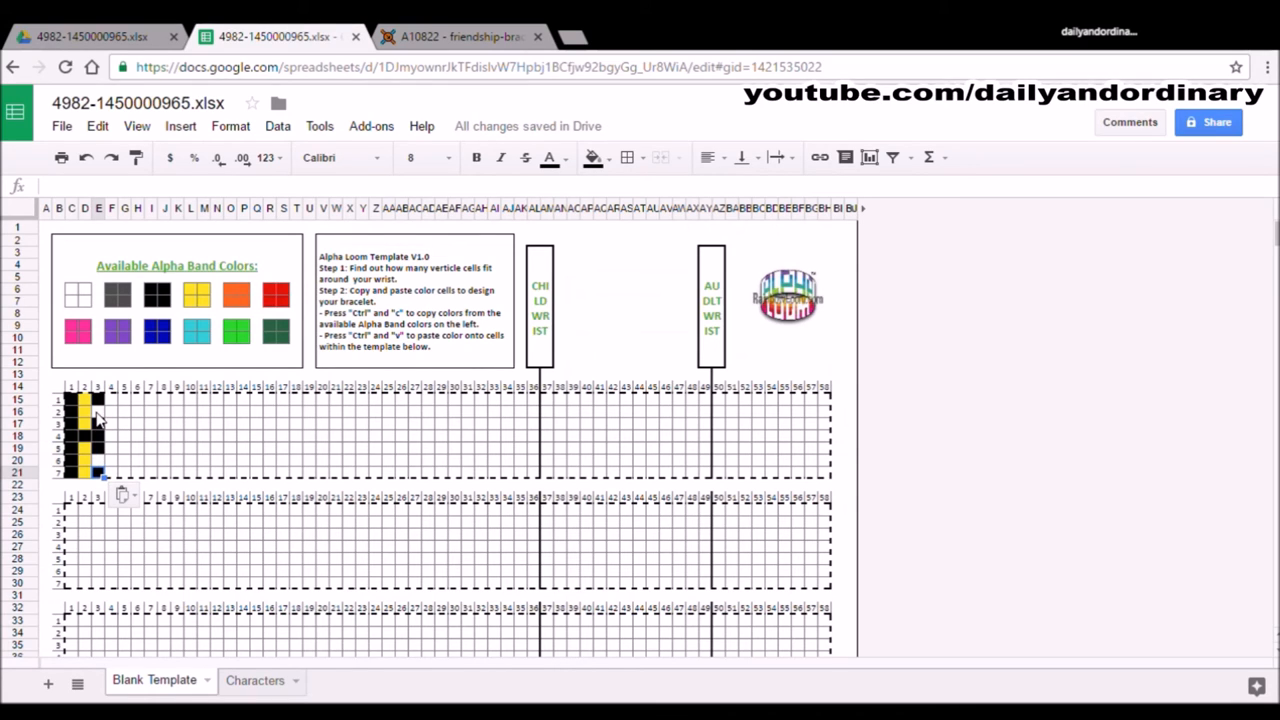
Copy the yellow swatch into cells E16, E17 and E20
click(193, 295)
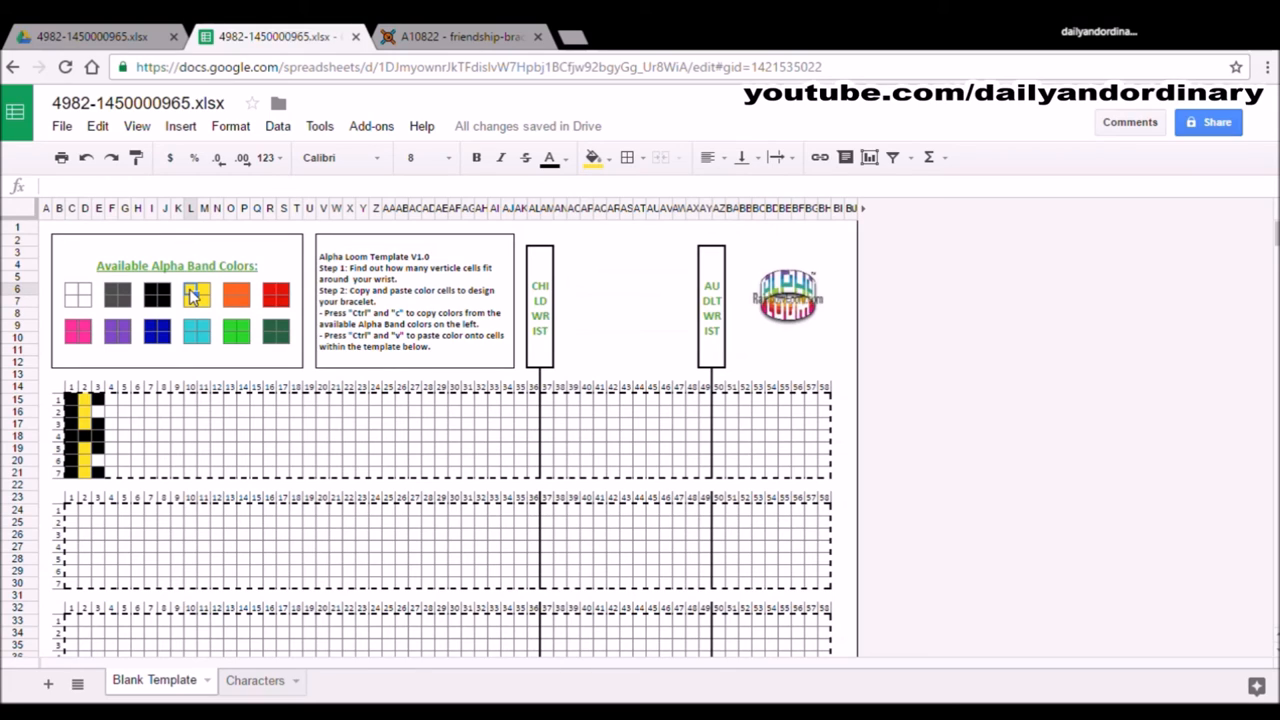
key(ctrl+c)
click(98, 413)
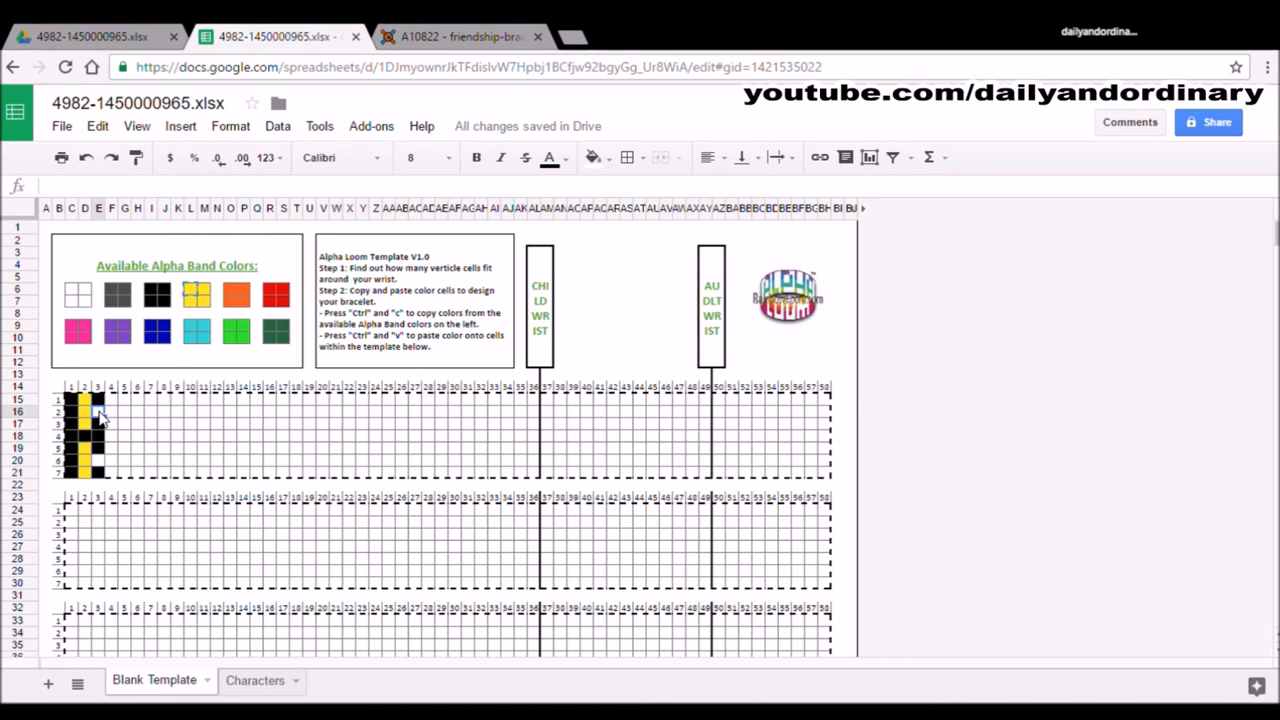
key(ctrl+v)
key(Down)
key(ctrl+v)
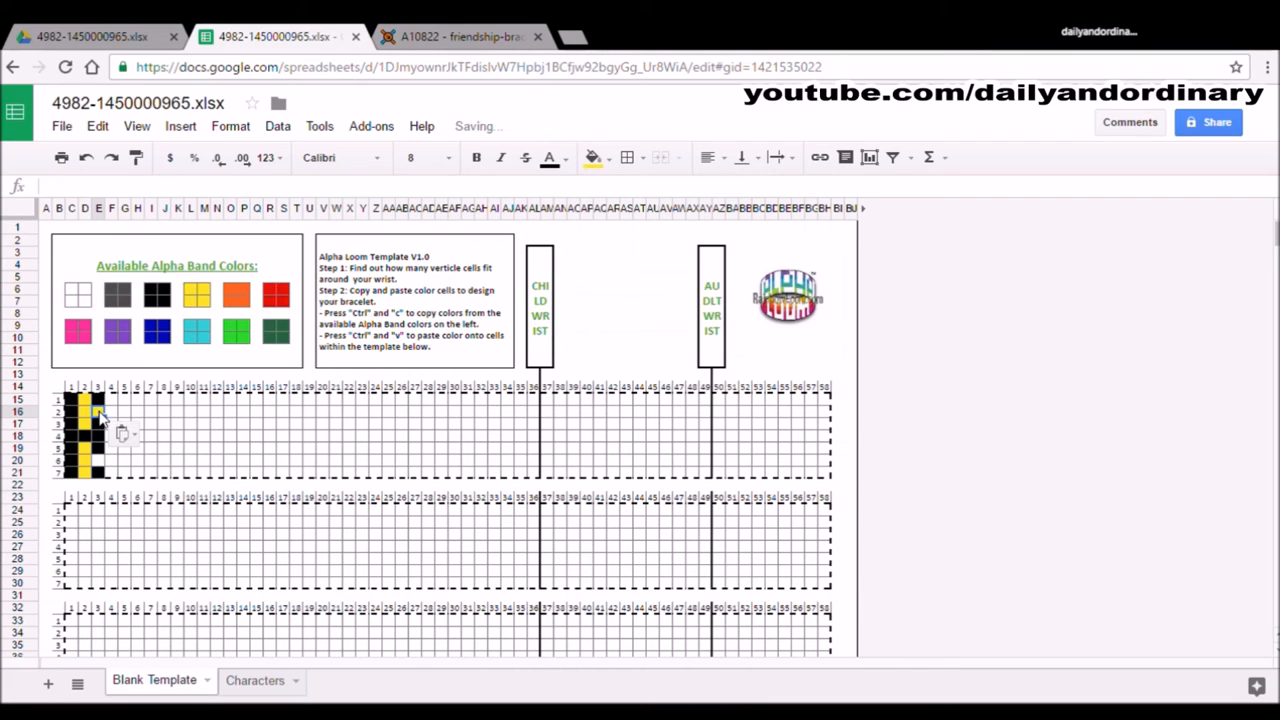
click(98, 462)
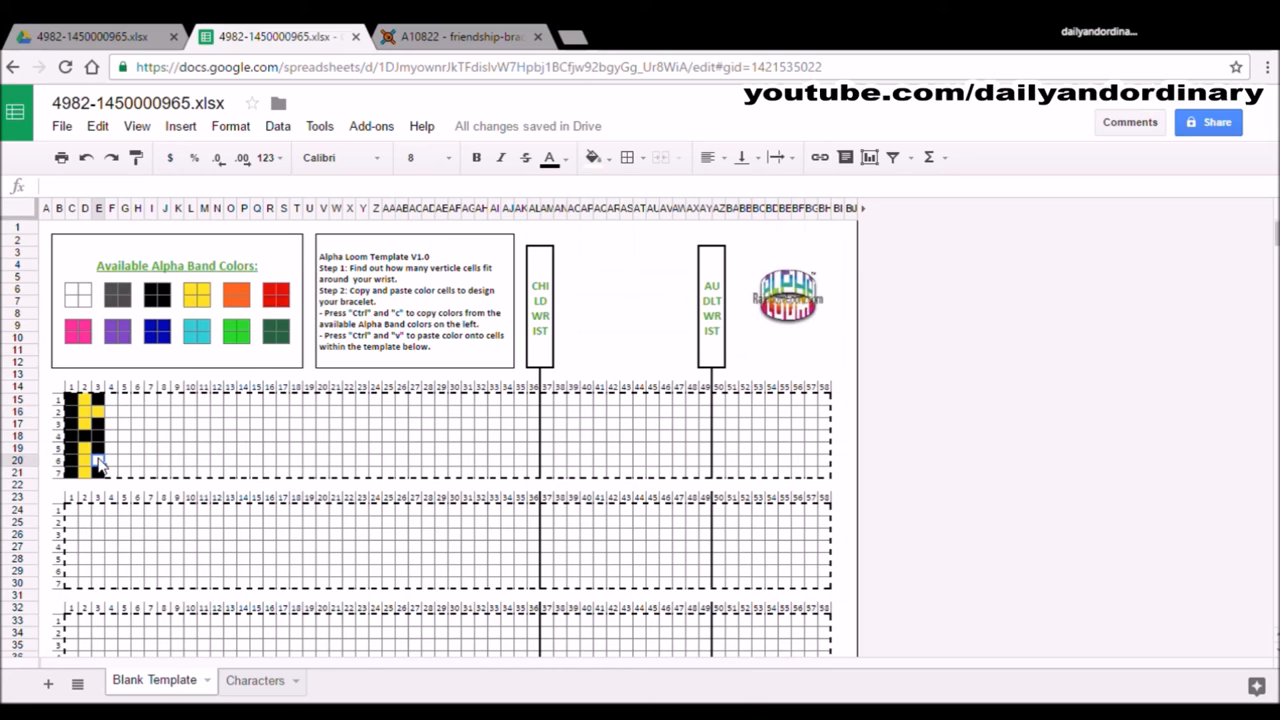
key(ctrl+v)
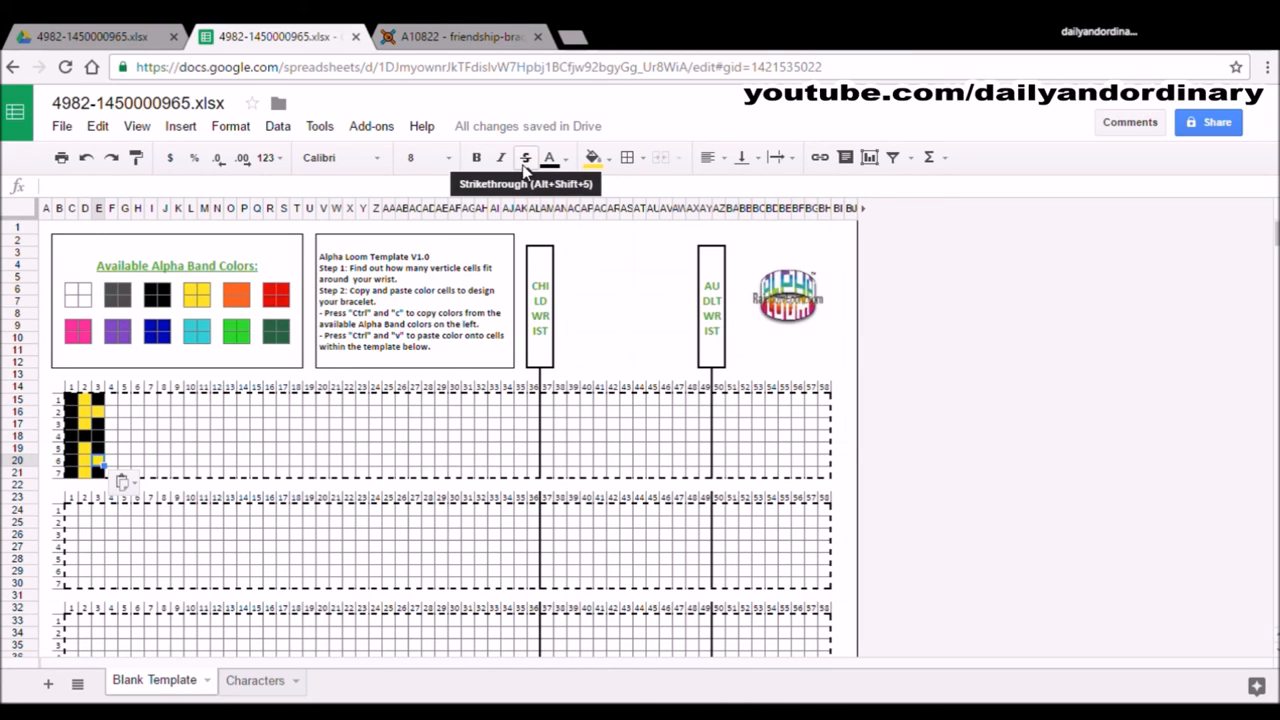
Paste black into F15:F16 and F20:F21 of grid column 4
key(ctrl+Tab)
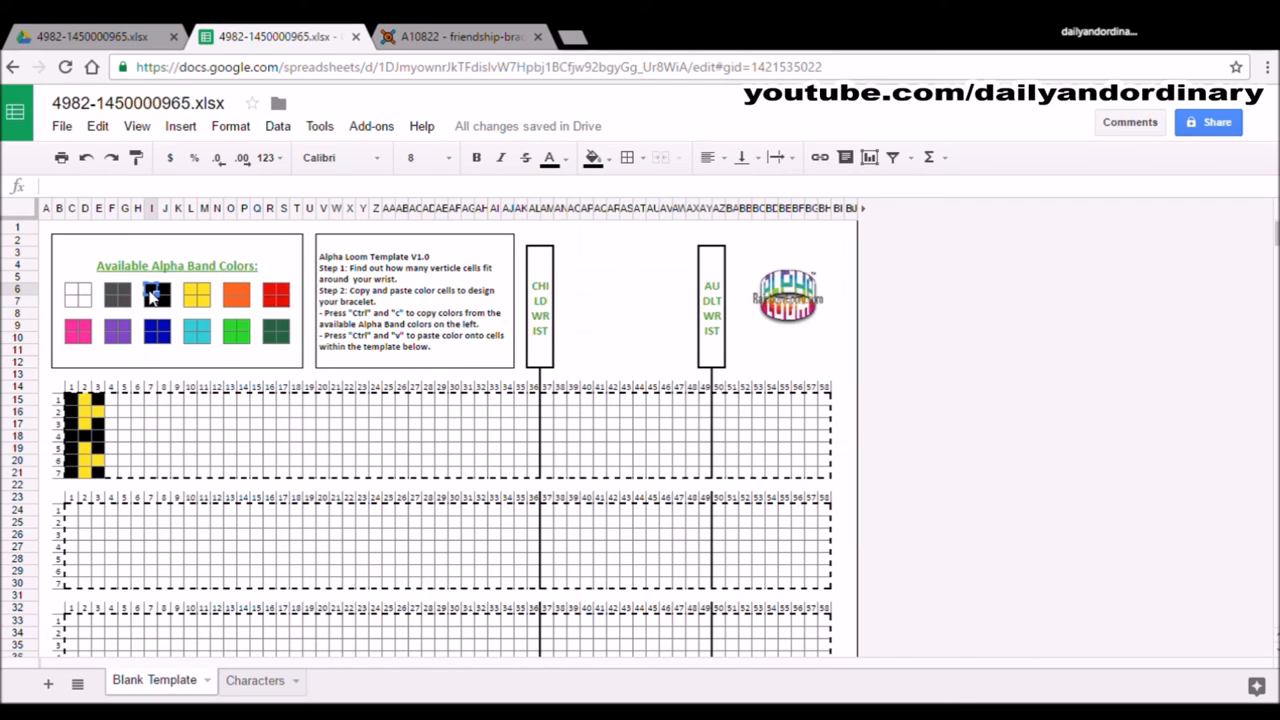
click(112, 403)
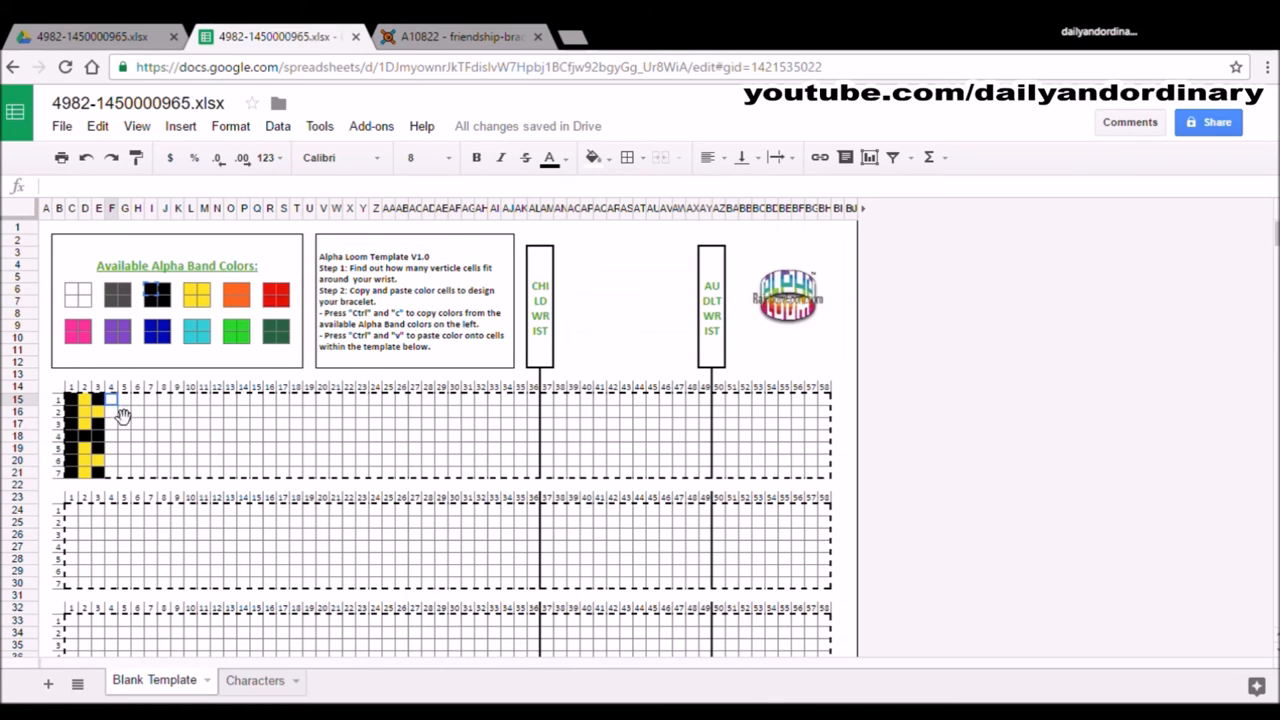
click(113, 413)
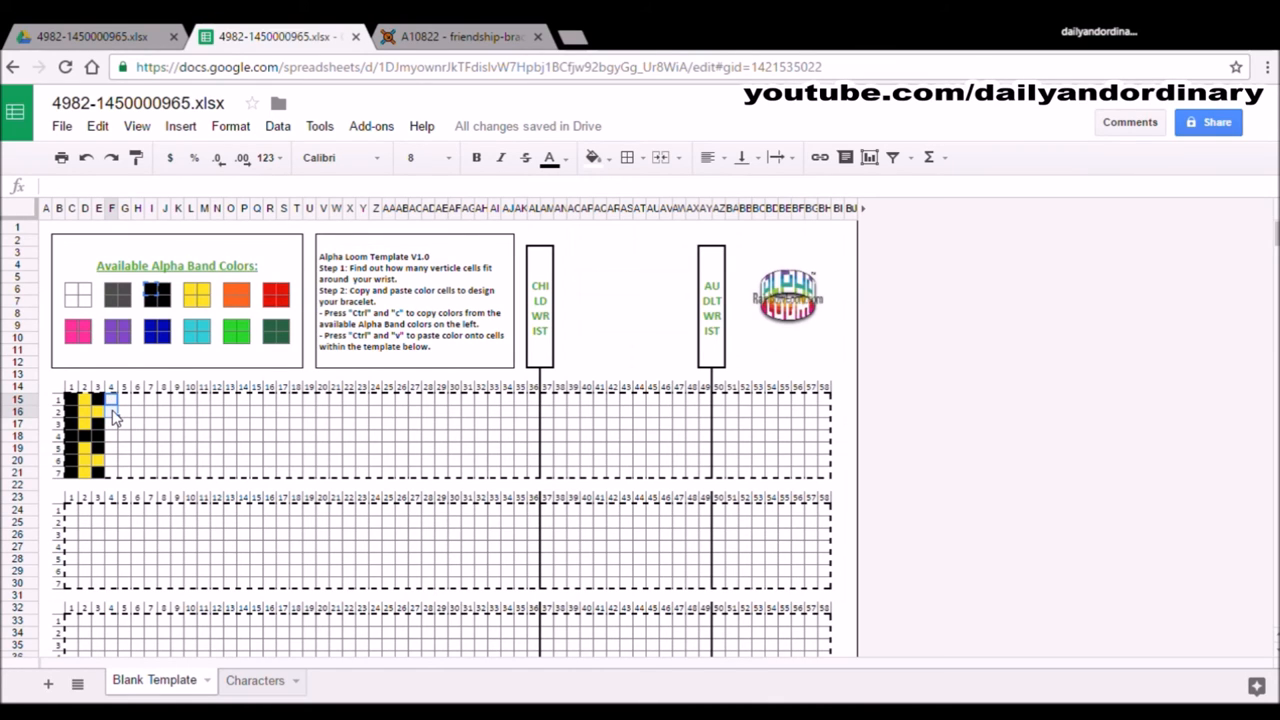
key(ctrl+v)
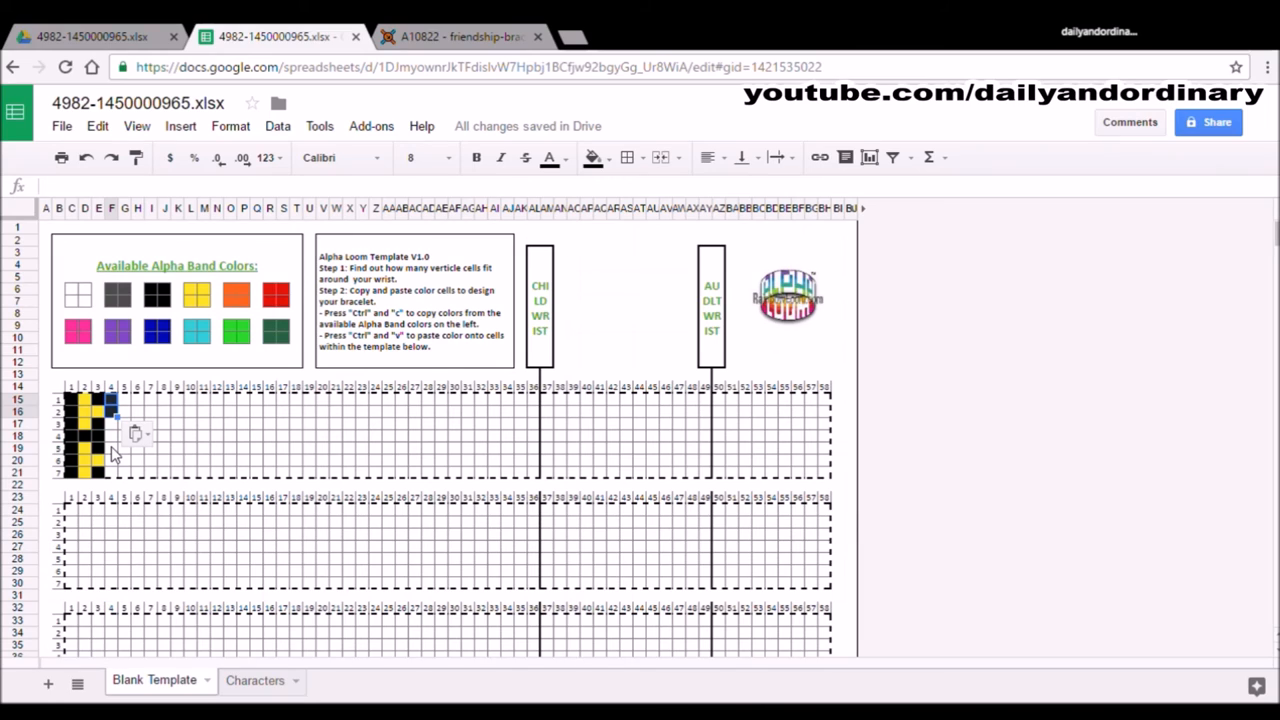
click(112, 460)
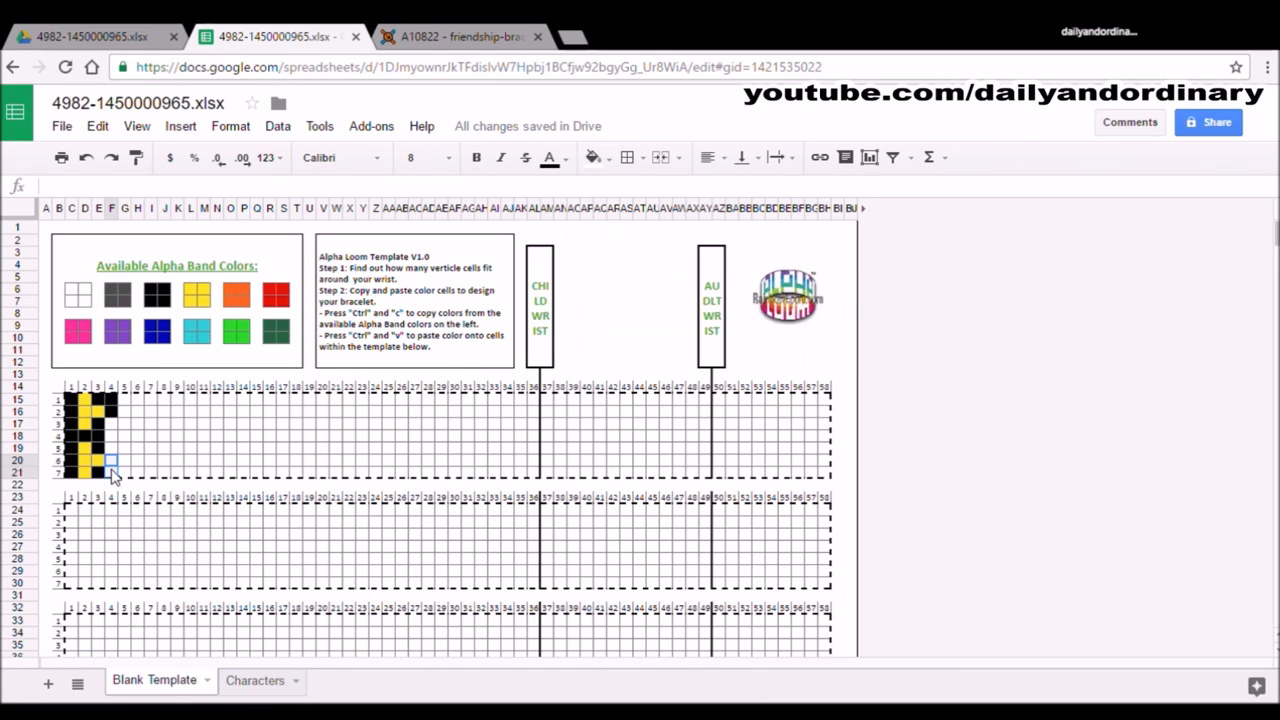
key(ctrl+v)
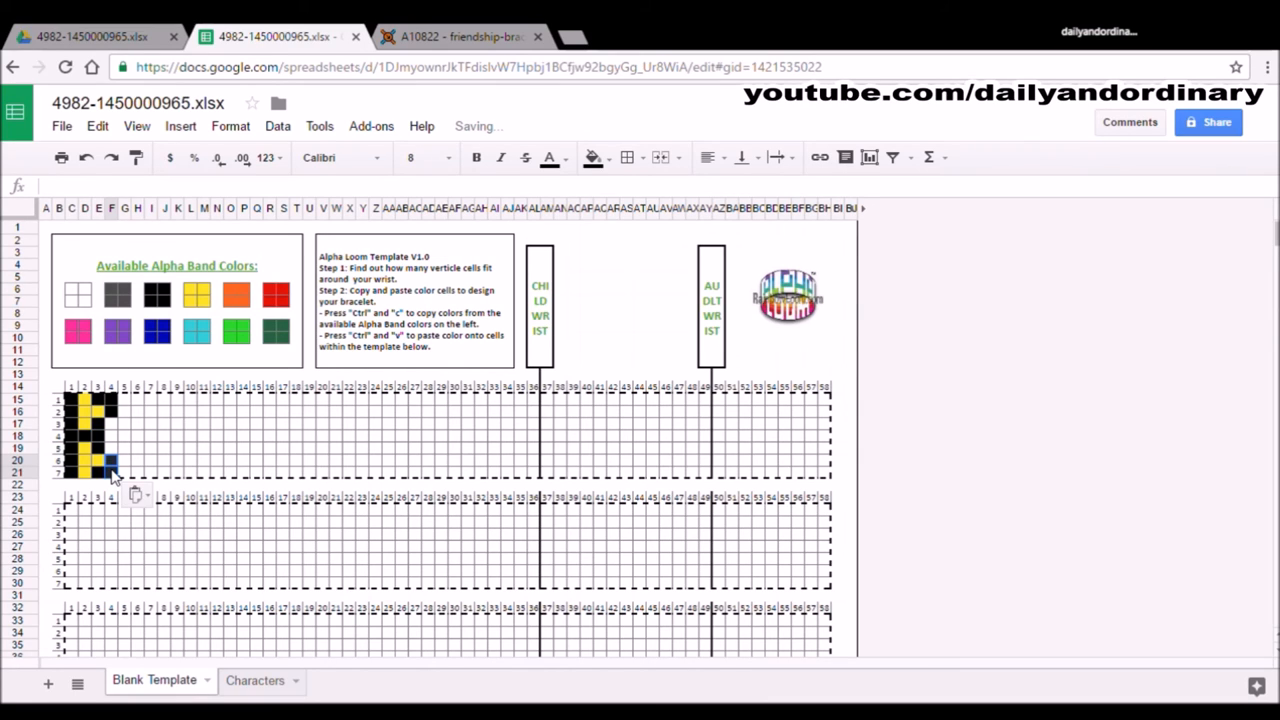
Copy the yellow swatch into the middle cells F17:F19 after checking the pattern
click(440, 36)
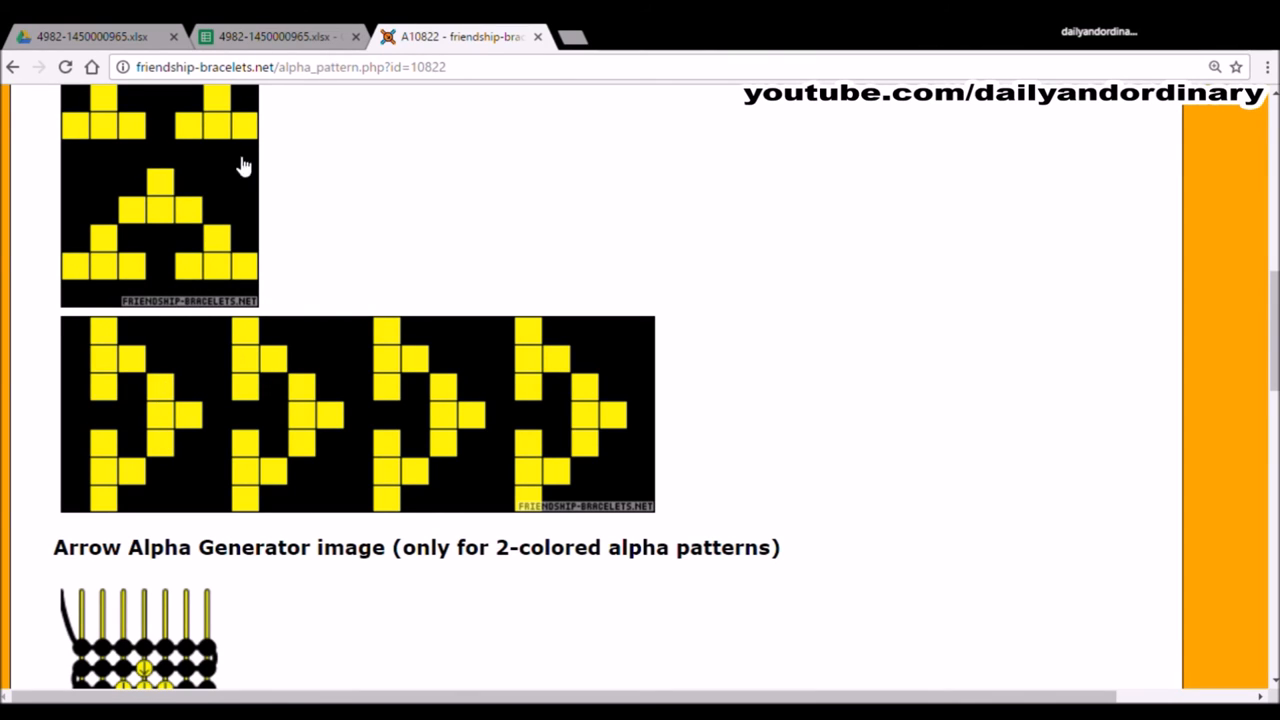
click(270, 36)
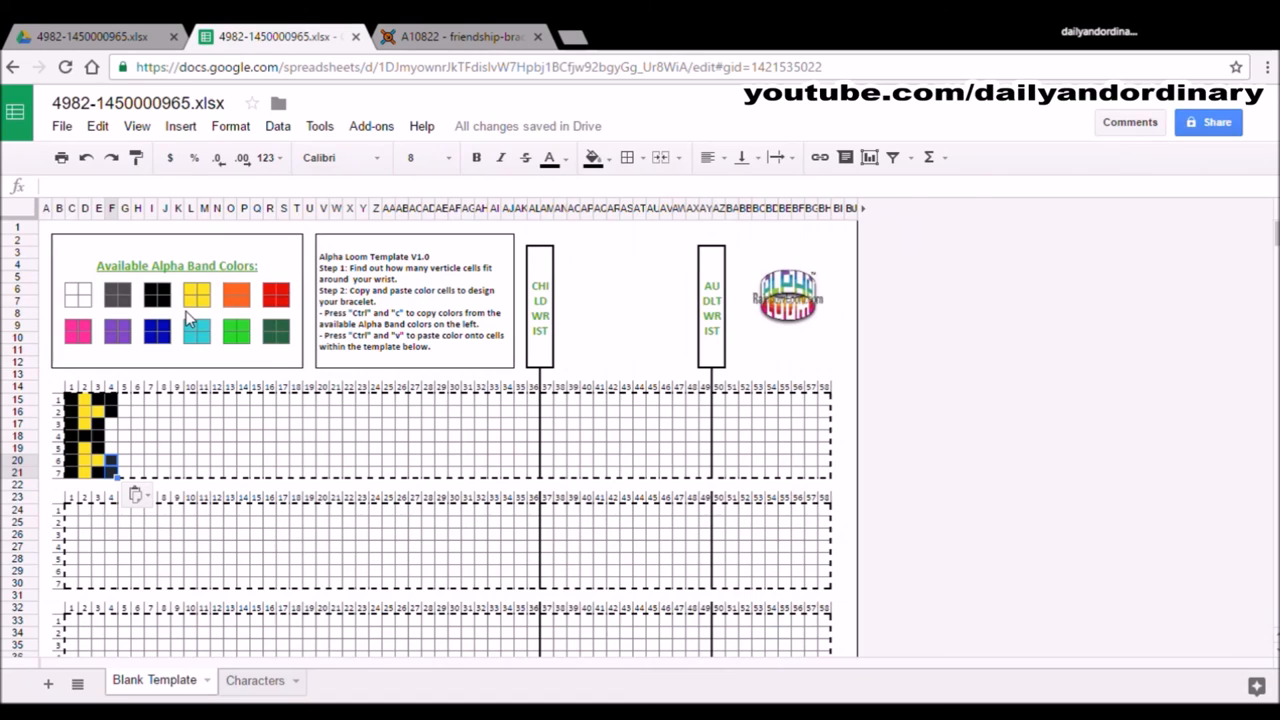
click(195, 295)
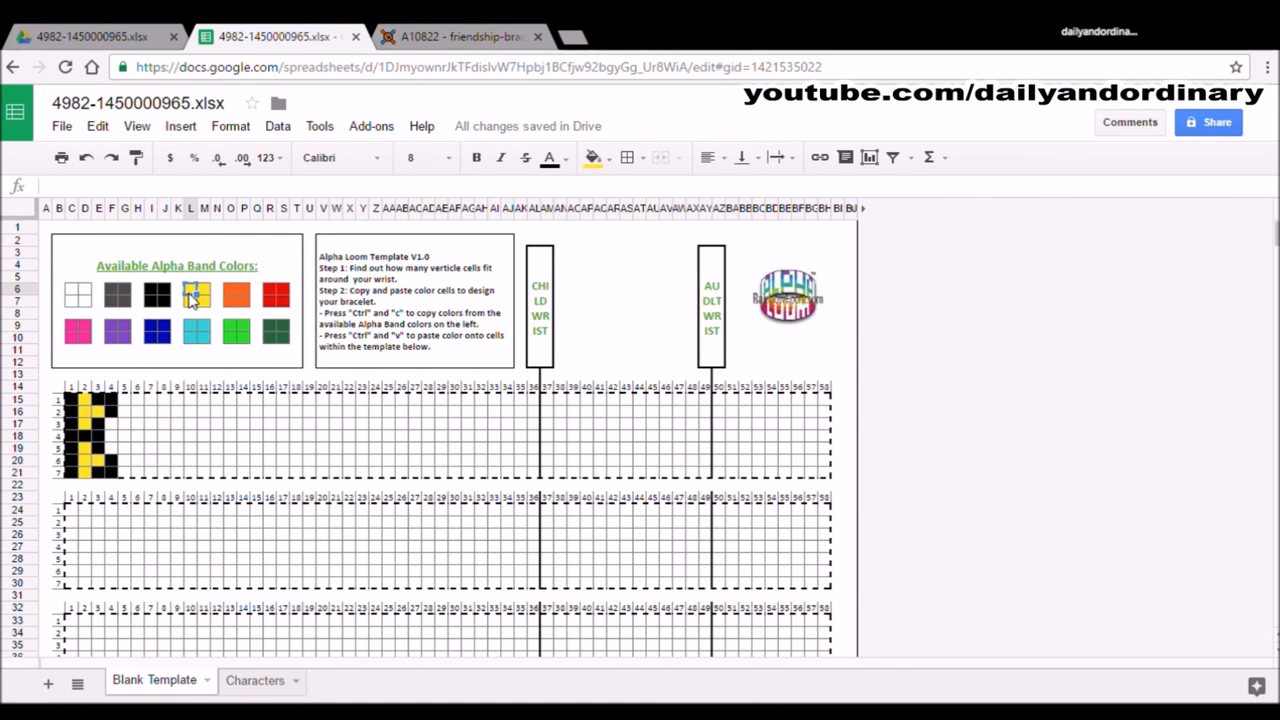
click(112, 425)
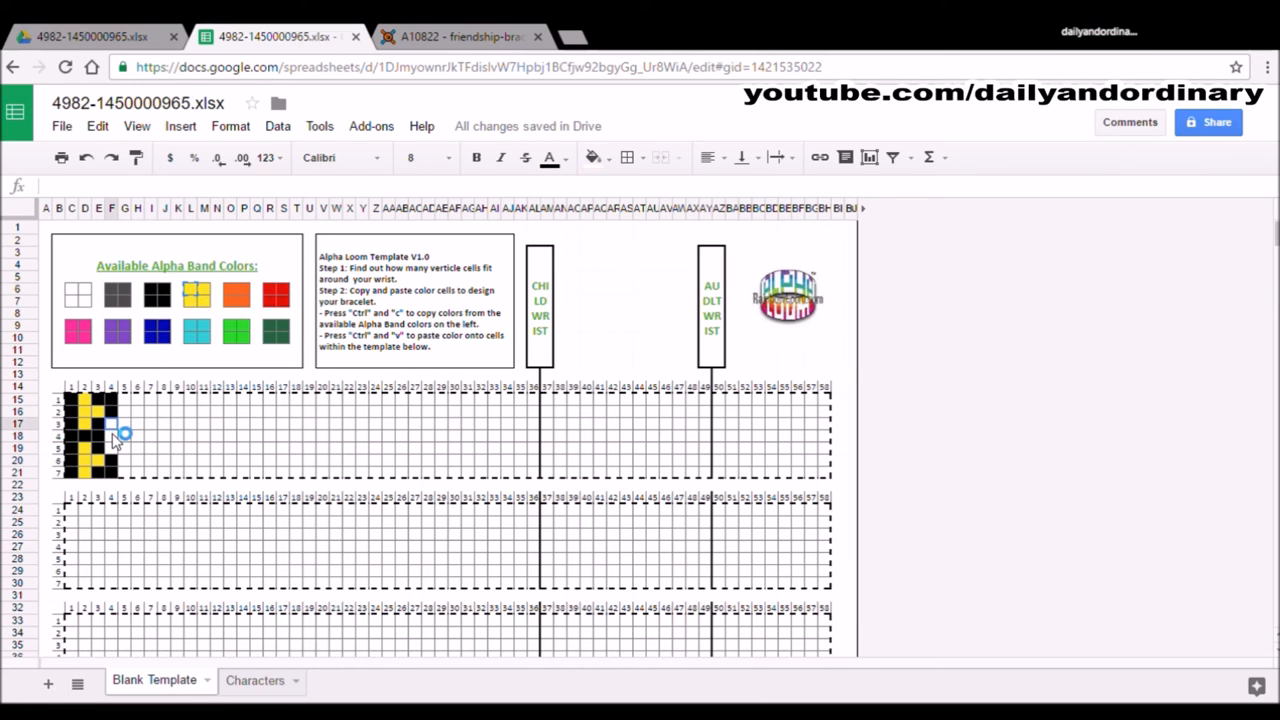
key(ctrl+v)
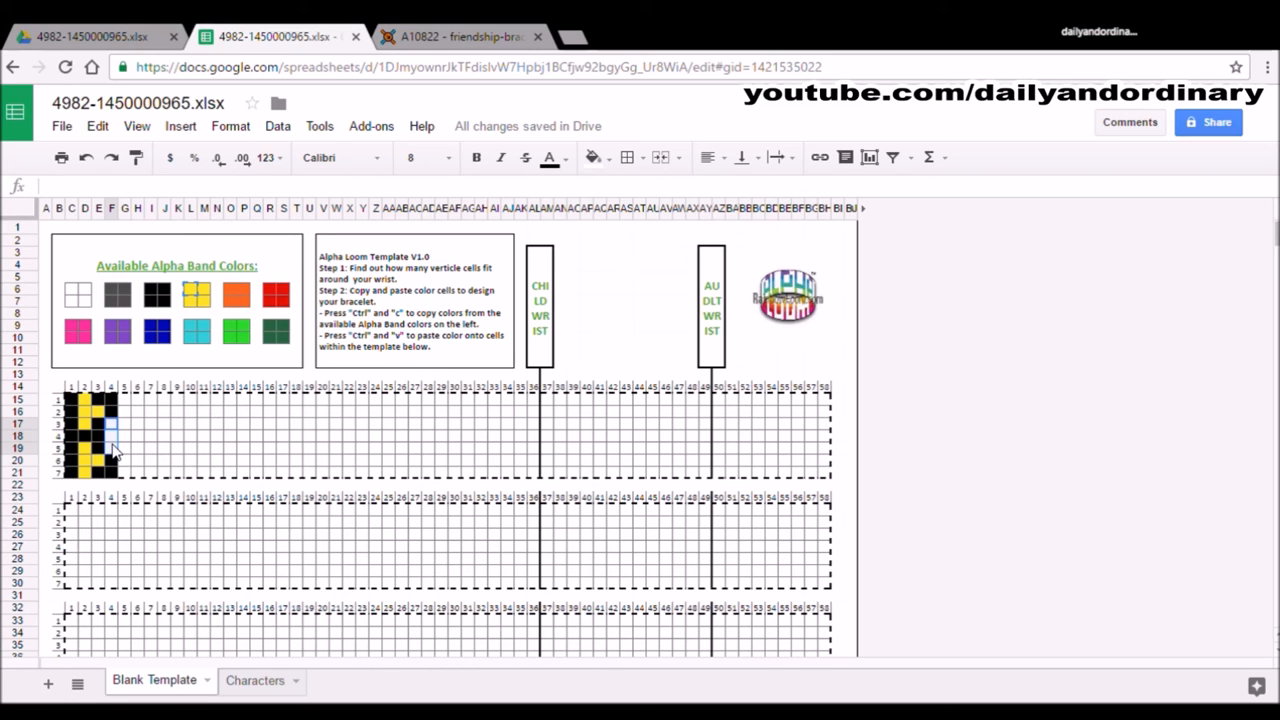
key(ctrl+v)
Check the pattern and paste yellow into the middle cell of column 5
key(ctrl+Tab)
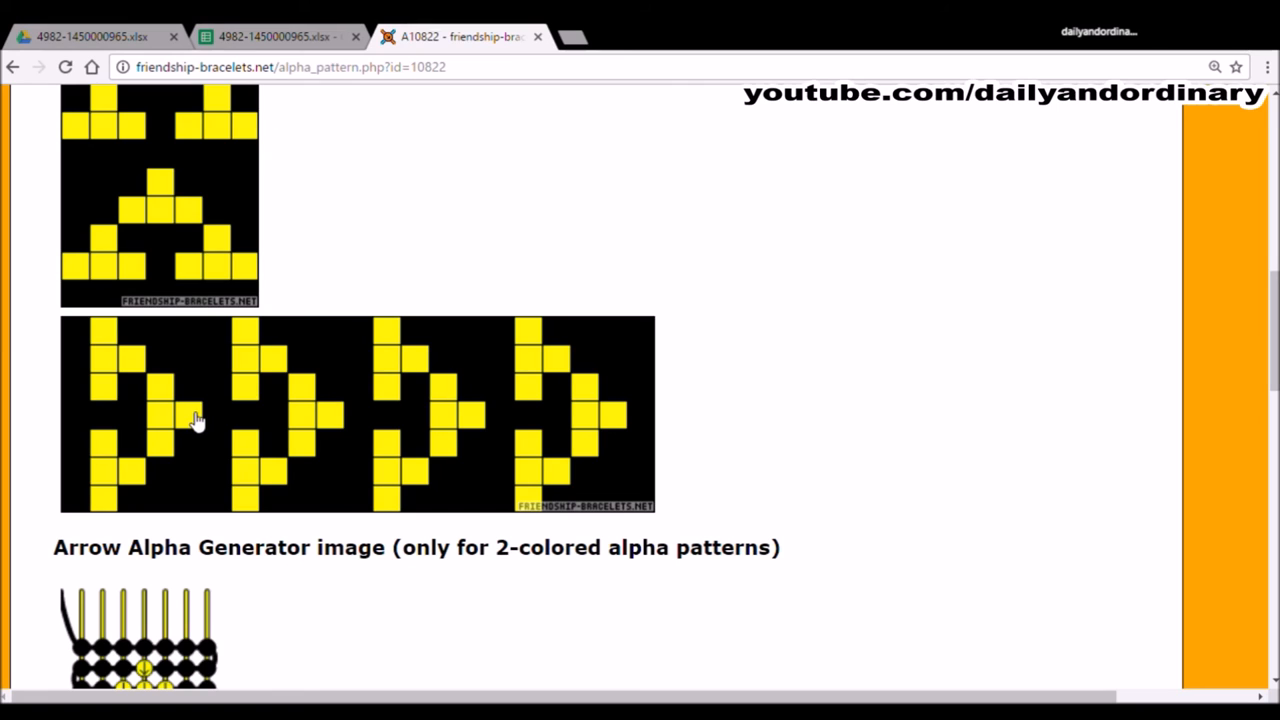
click(318, 36)
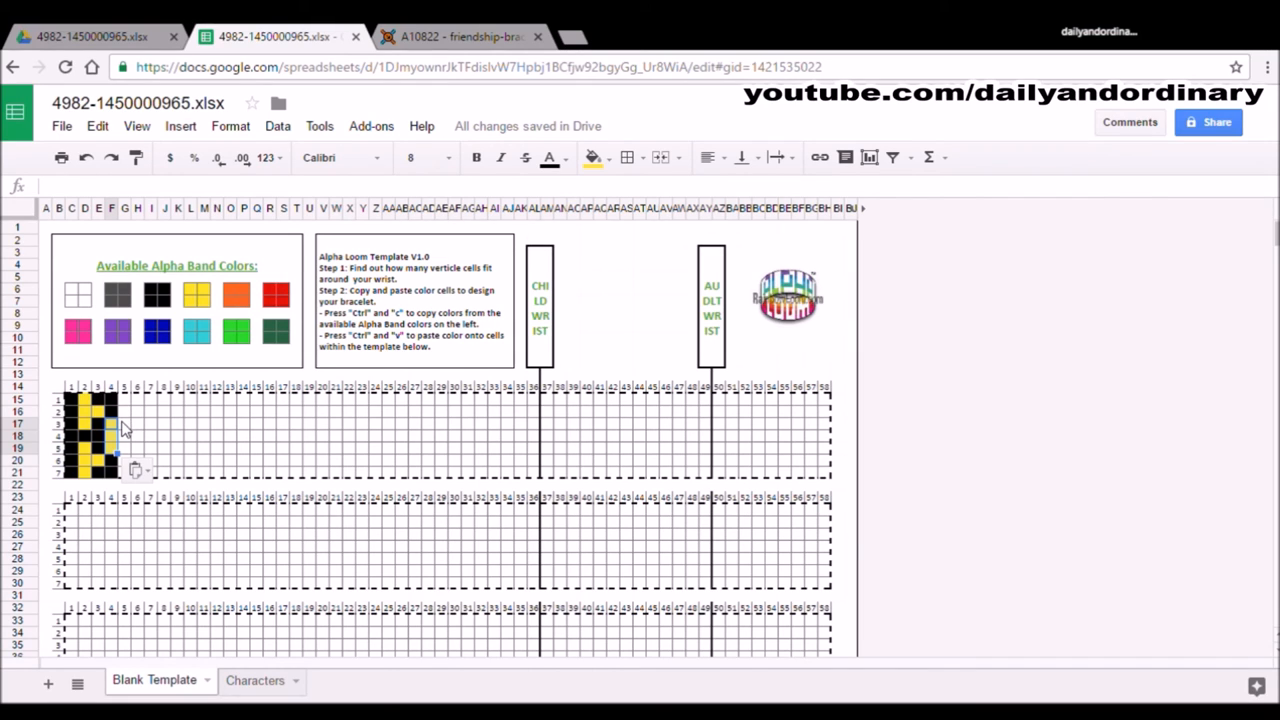
click(126, 438)
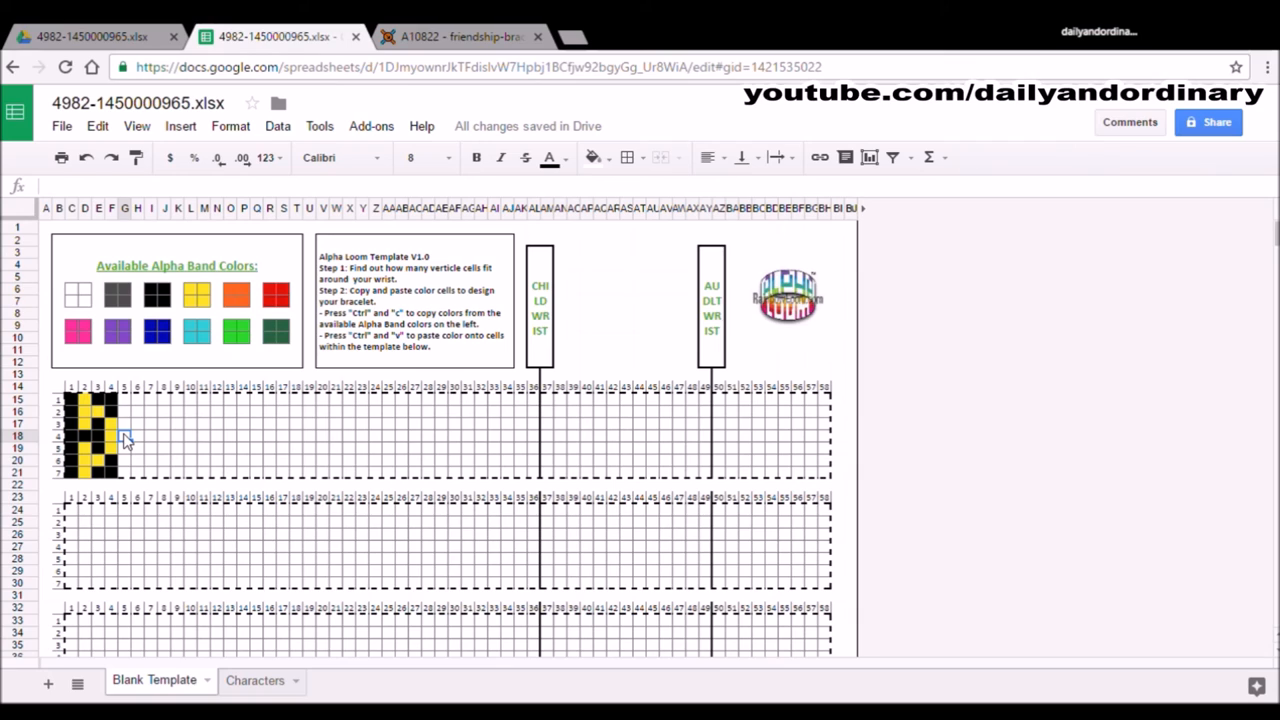
key(ctrl+v)
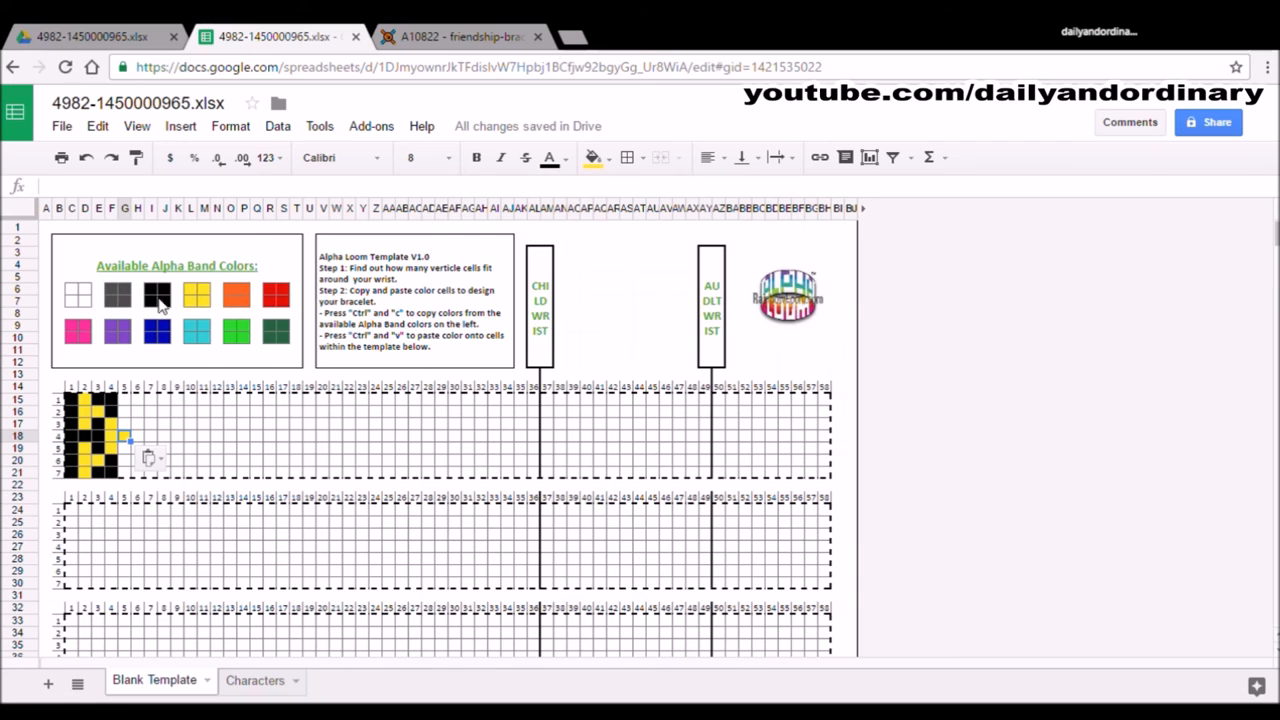
Copy the black swatch into column 5 rows 15–17 and 19–21
click(155, 295)
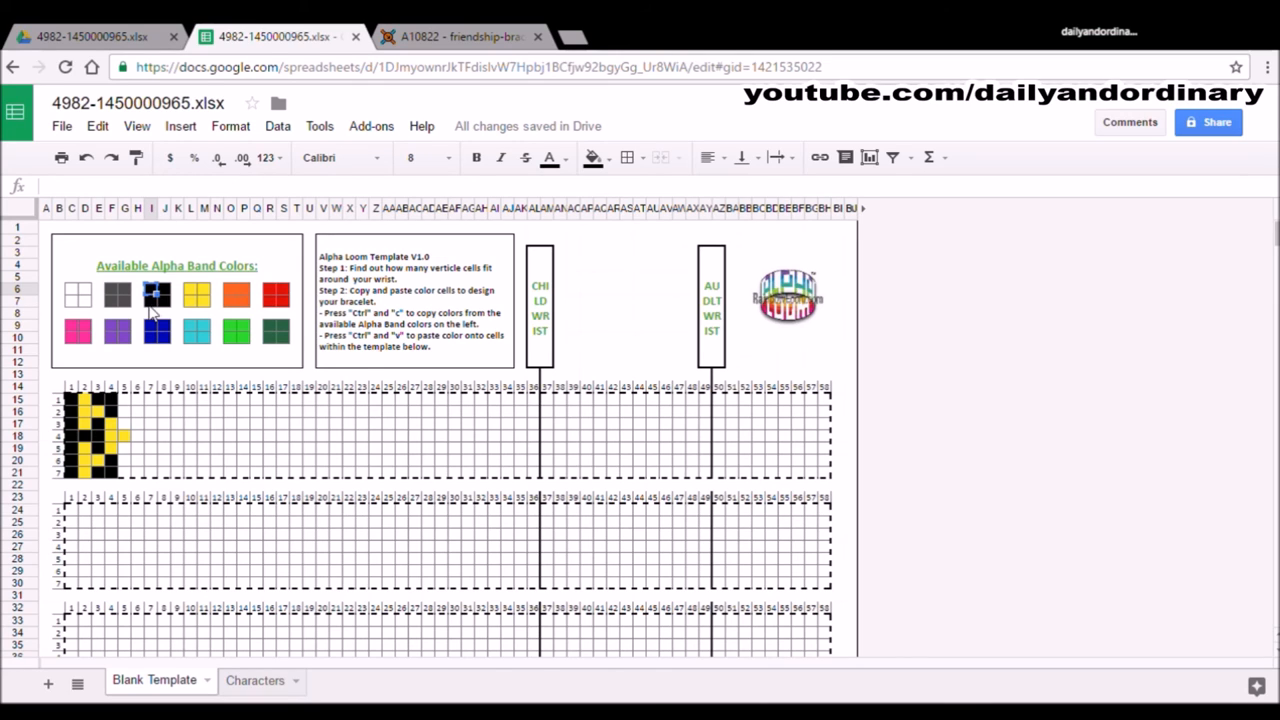
click(127, 404)
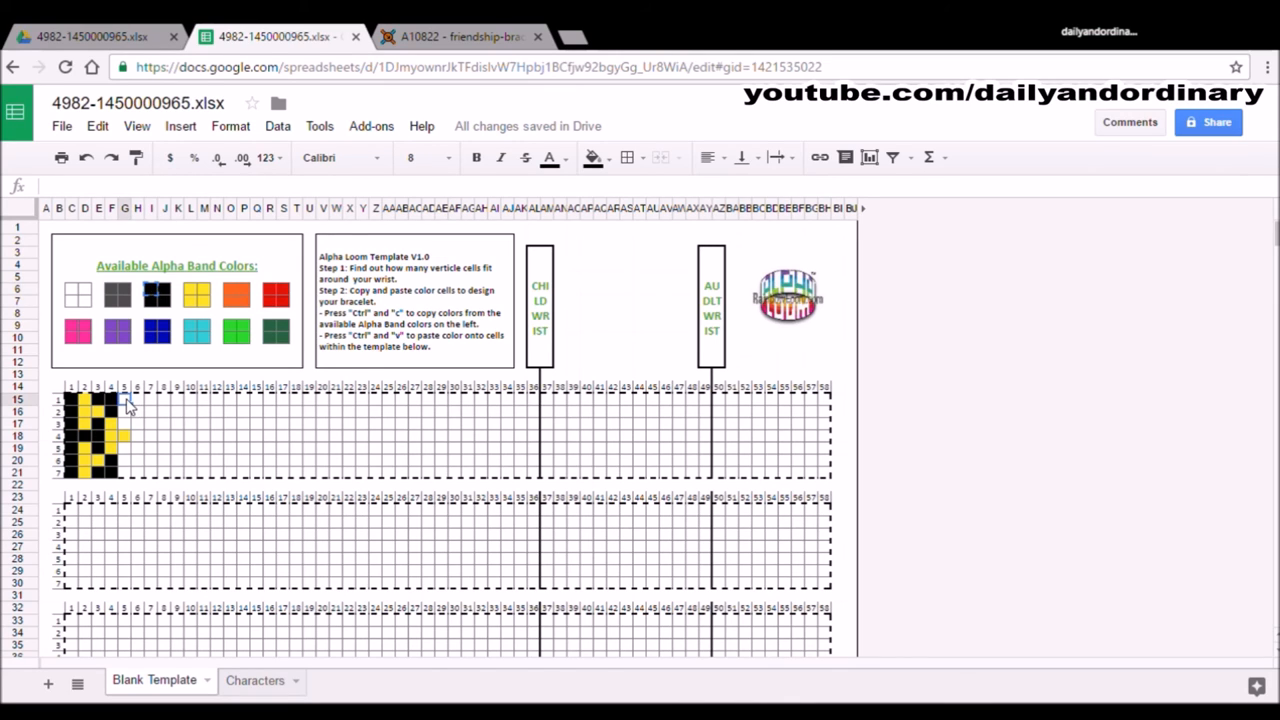
drag(127, 404, 128, 427)
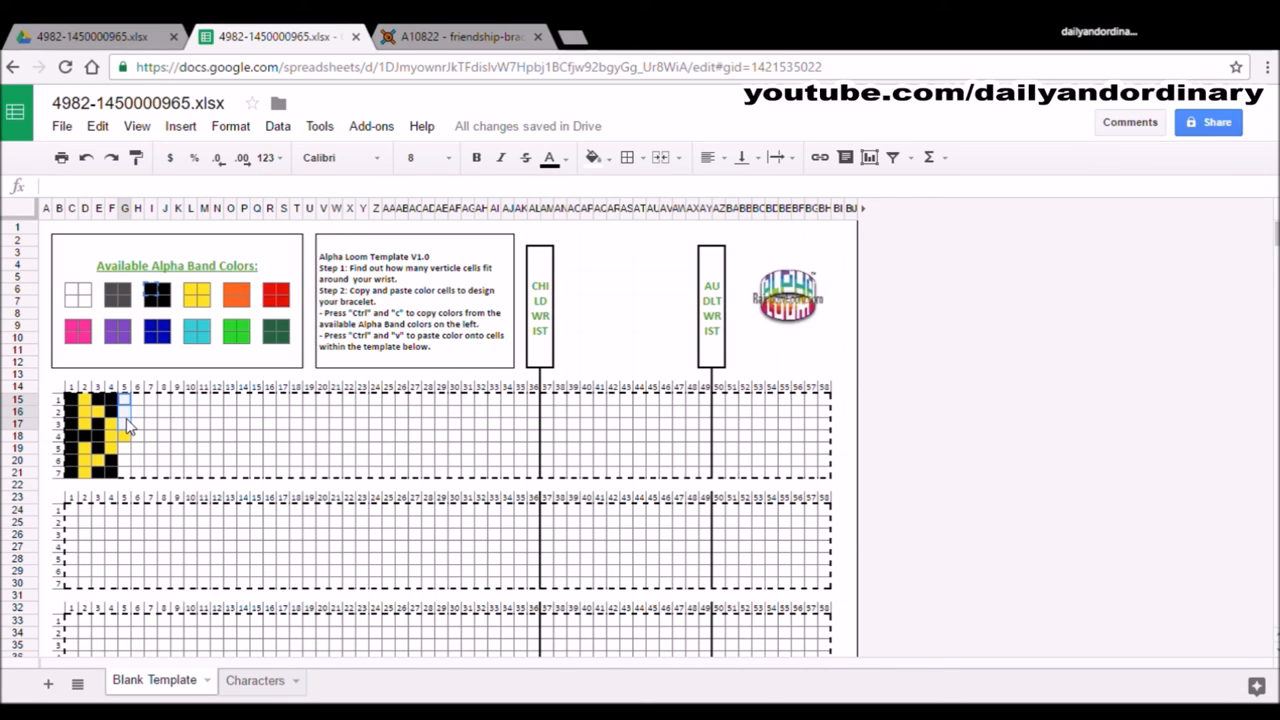
key(ctrl+v)
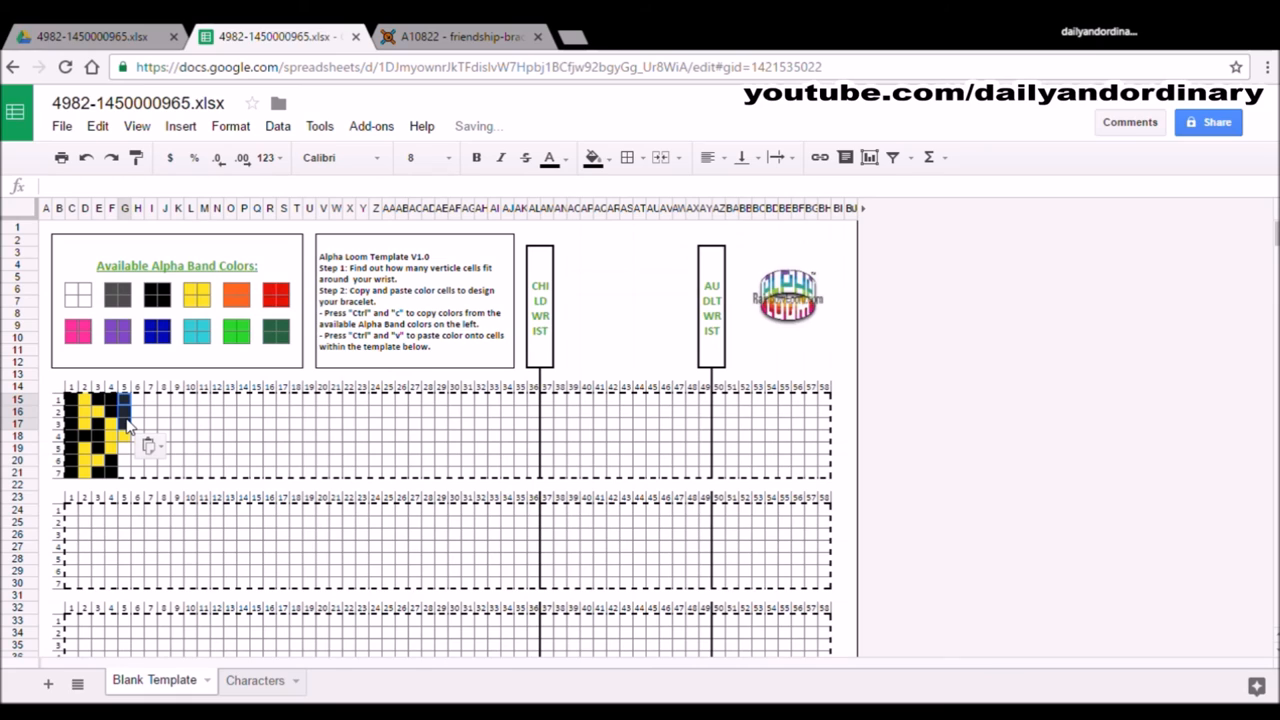
click(127, 450)
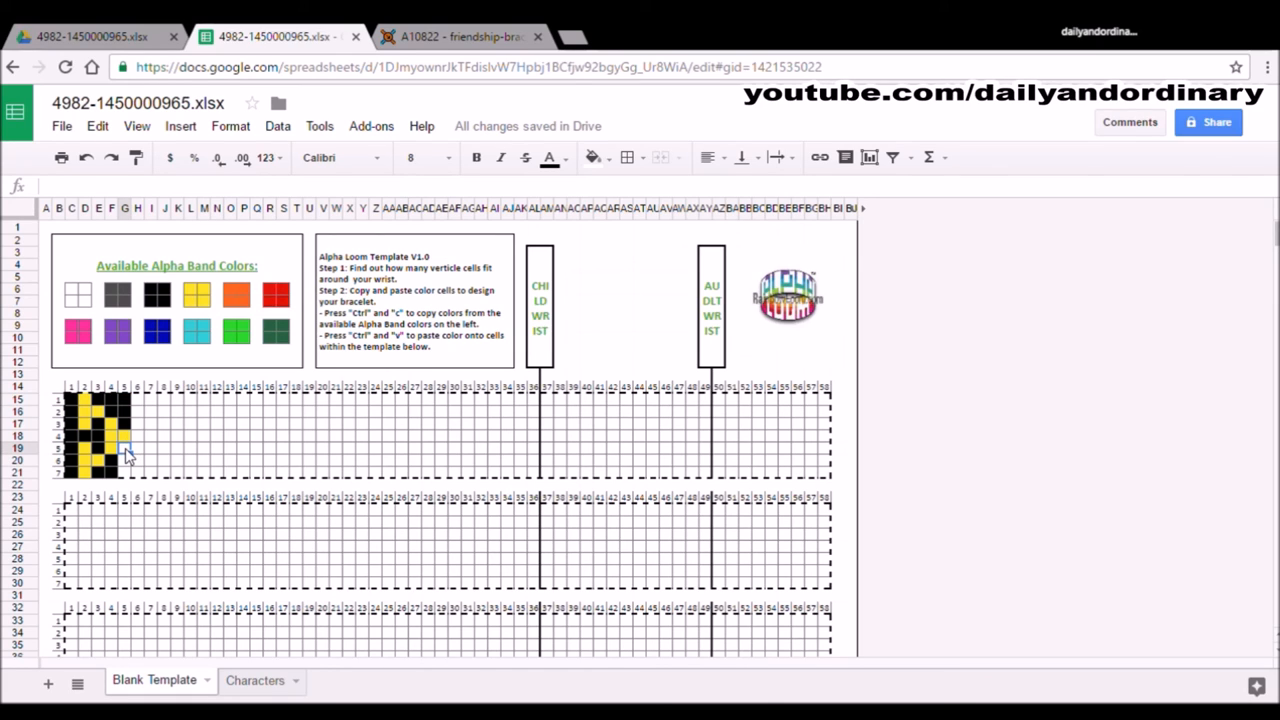
drag(127, 452, 128, 478)
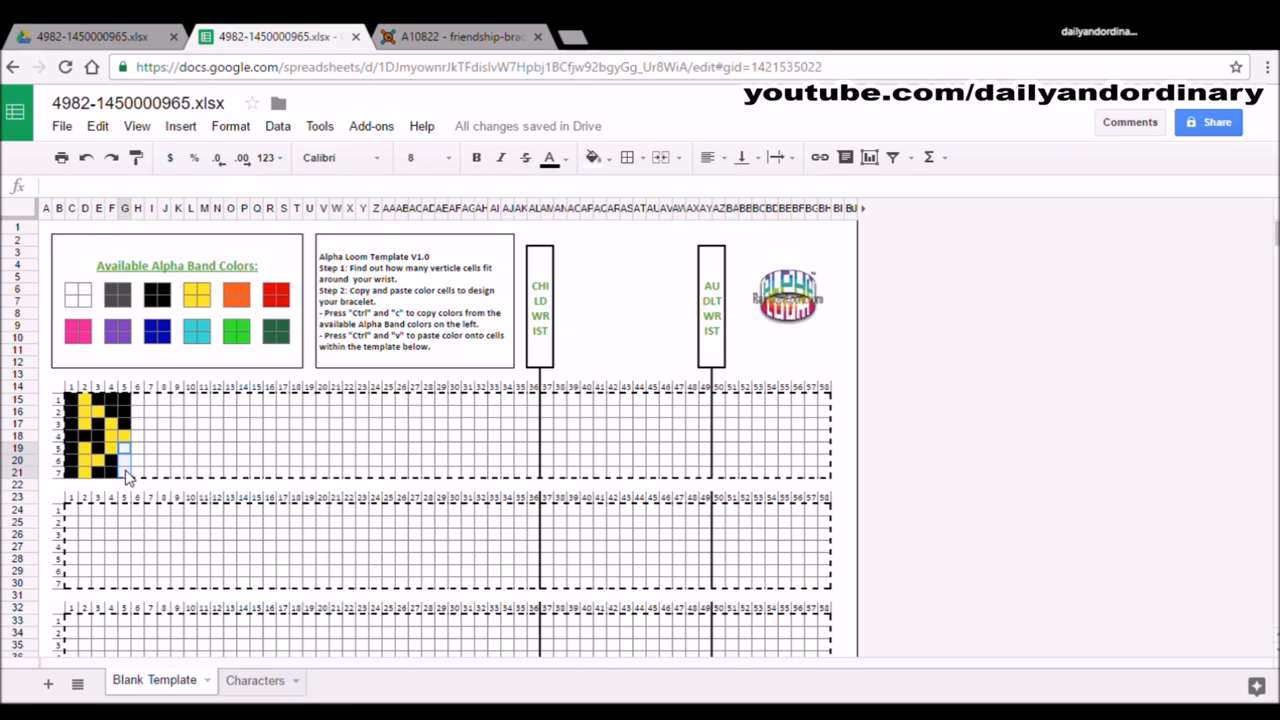
key(ctrl+v)
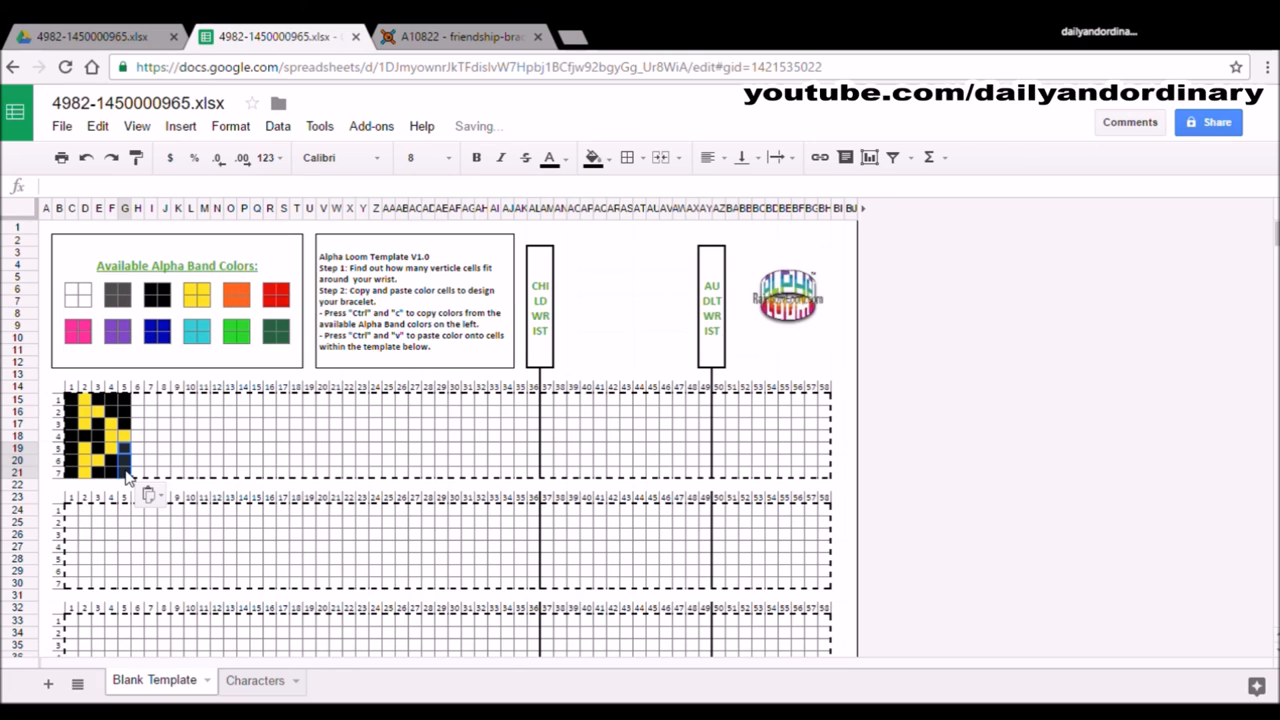
key(ctrl+Tab)
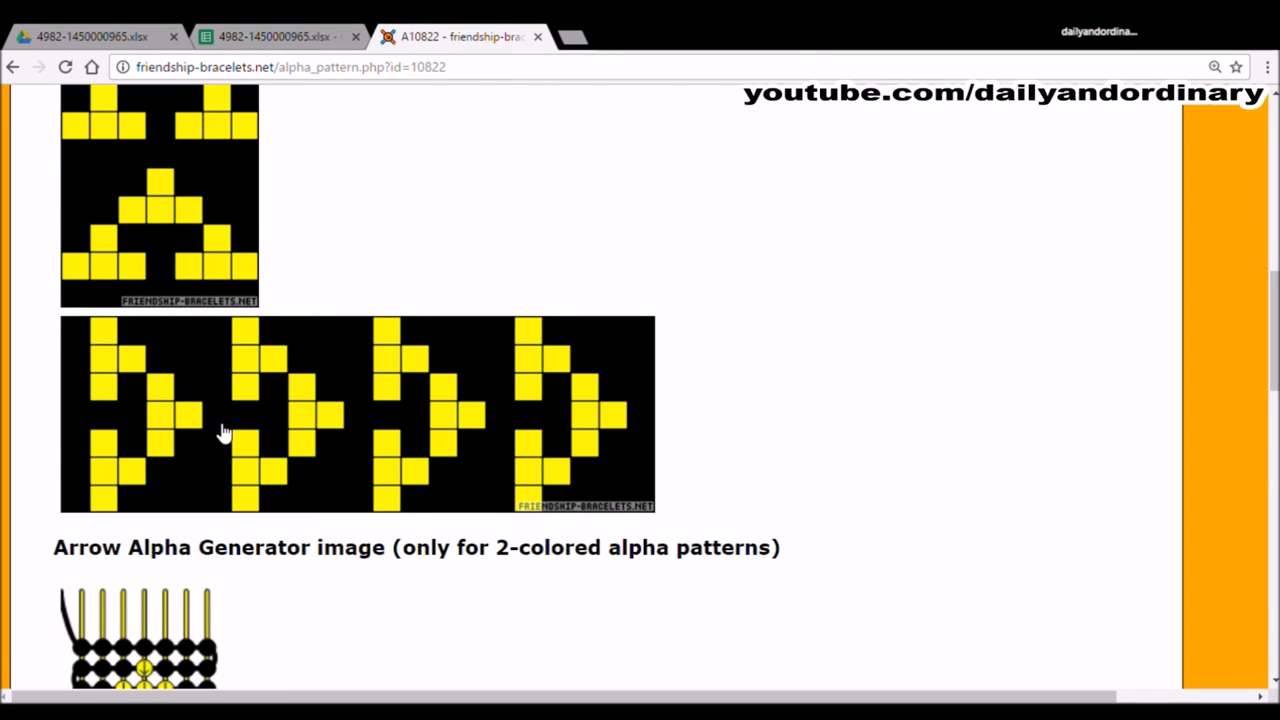
Paste black into all seven cells of grid column 6, rows 15–21
key(ctrl+shift+Tab)
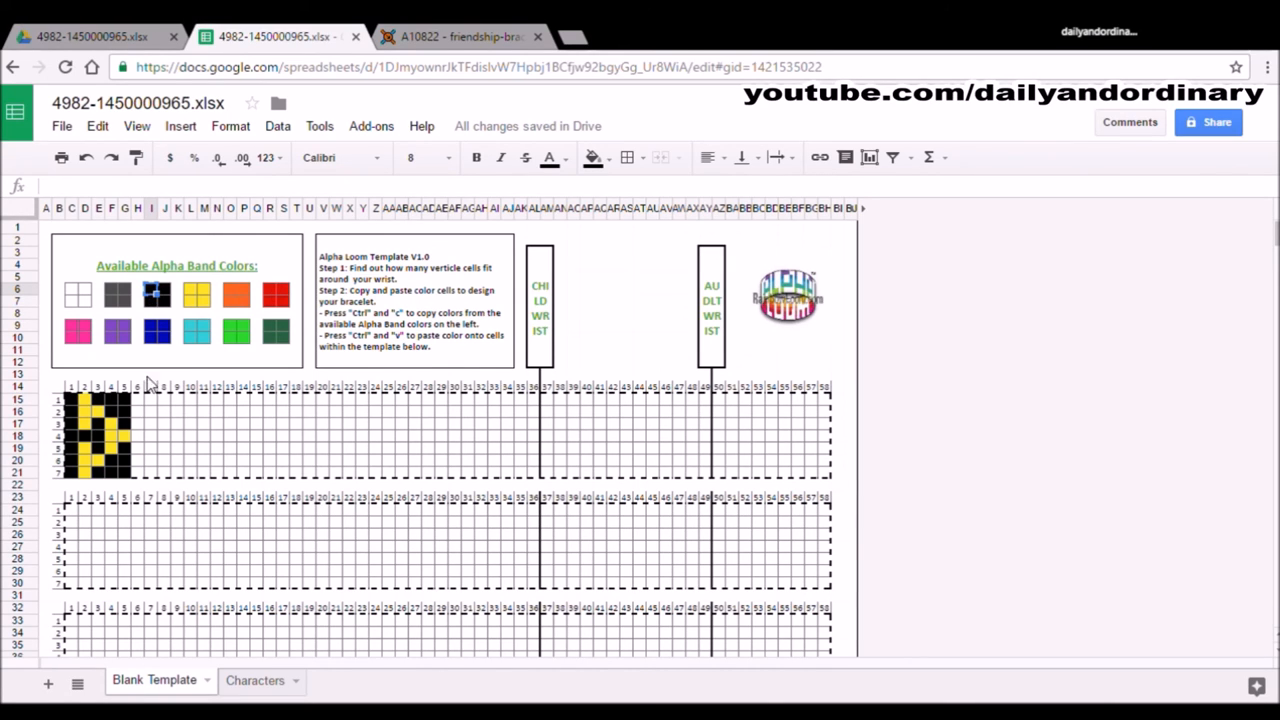
mouse_move(137, 401)
mouse_down()
mouse_move(151, 456)
mouse_move(142, 475)
mouse_up()
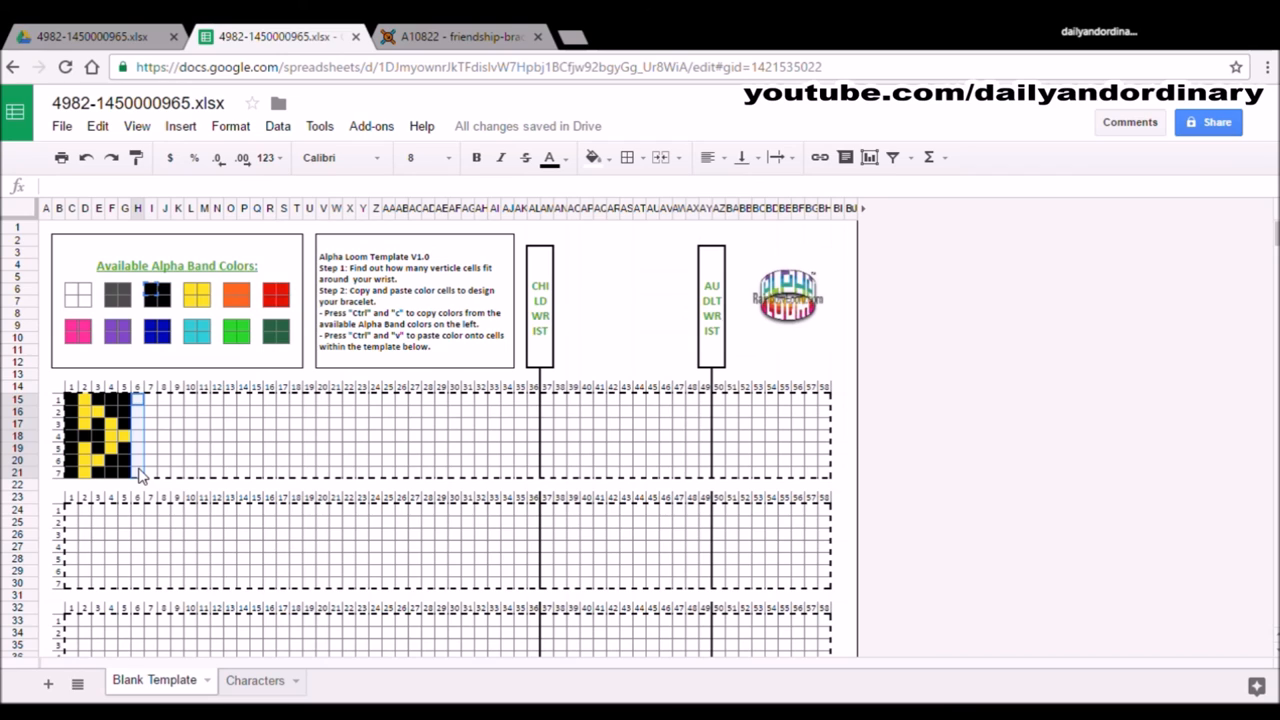
key(ctrl+v)
click(850, 485)
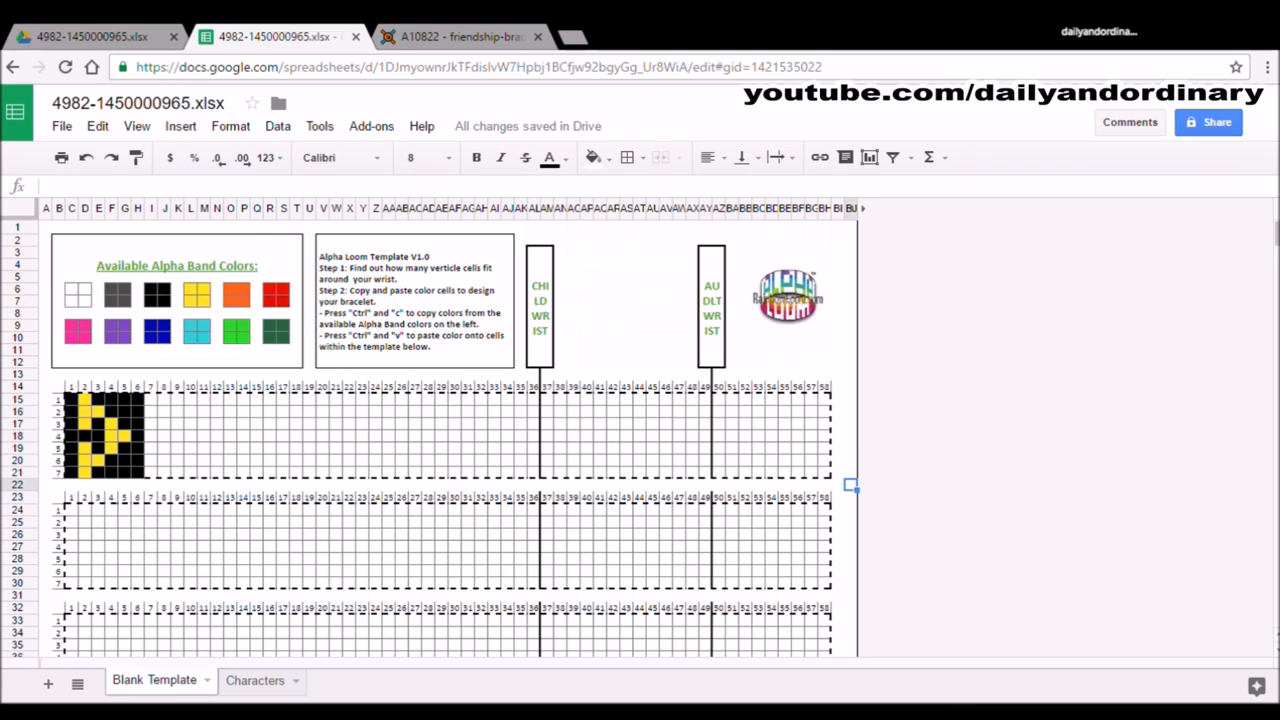